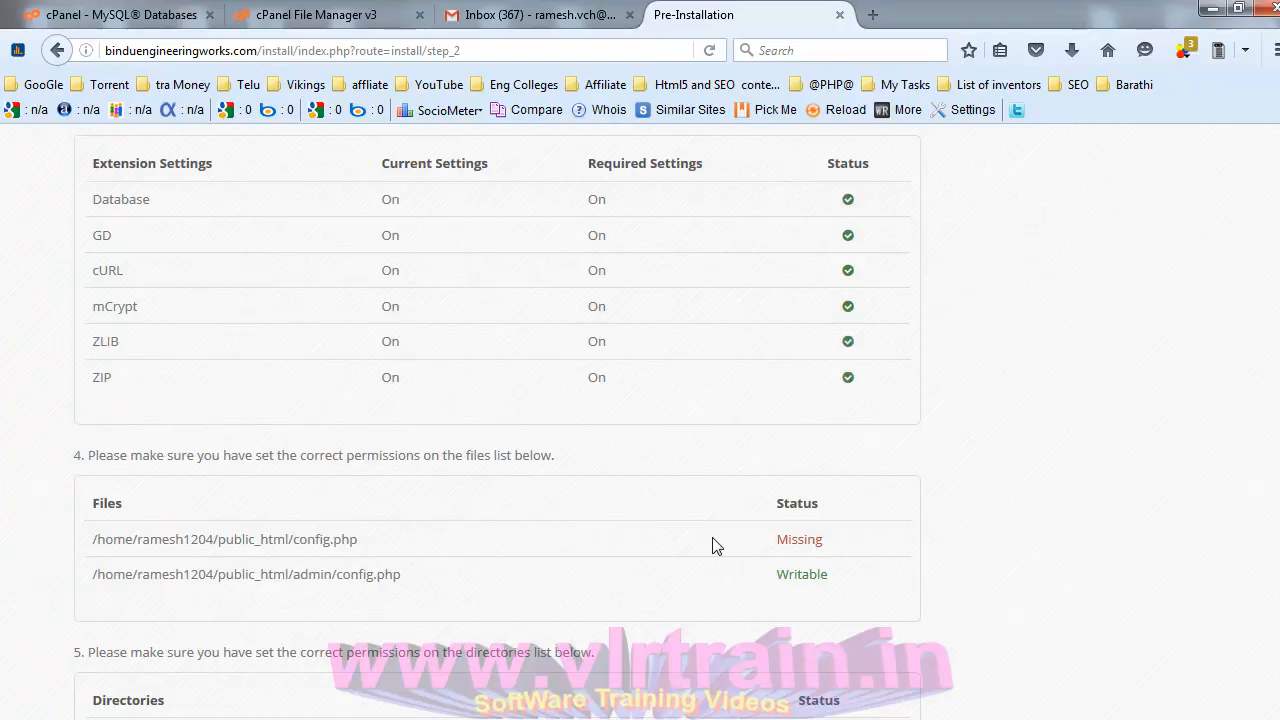
- Scroll the pre-installation checks and highlight the root config.php flagged as Missing
scroll(876, 628, up, 5)
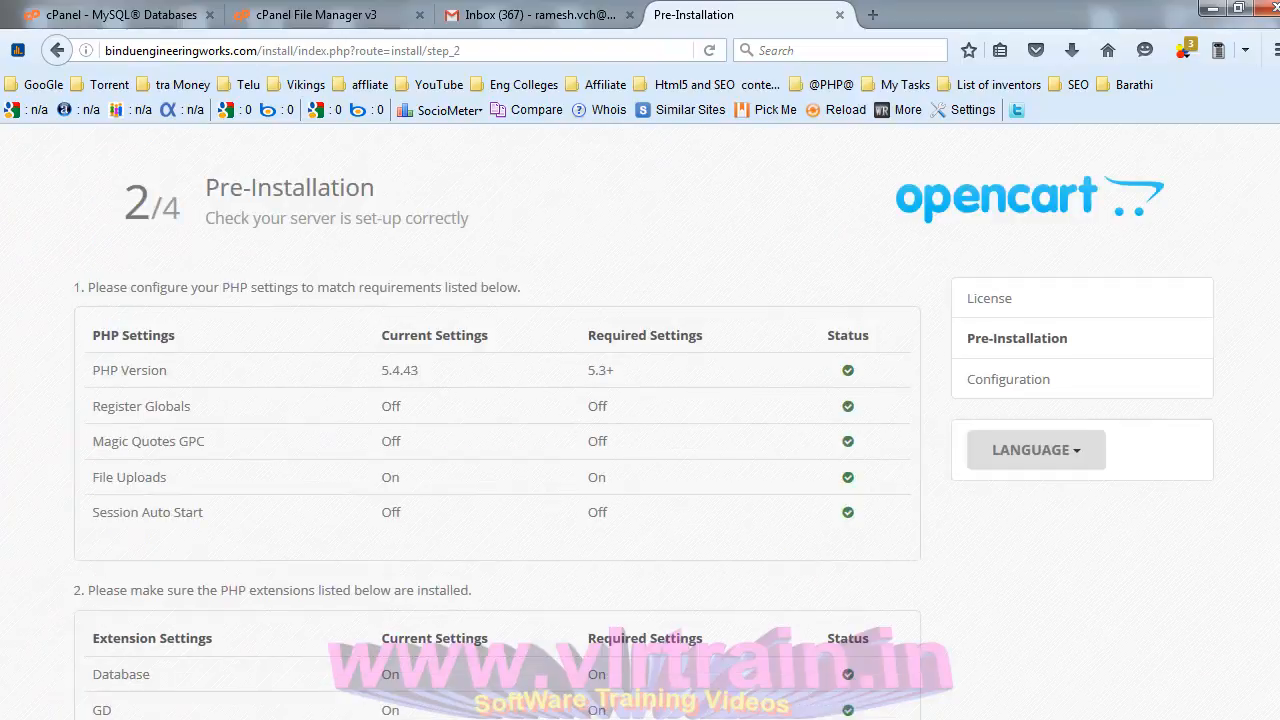
scroll(497, 430, down, 5)
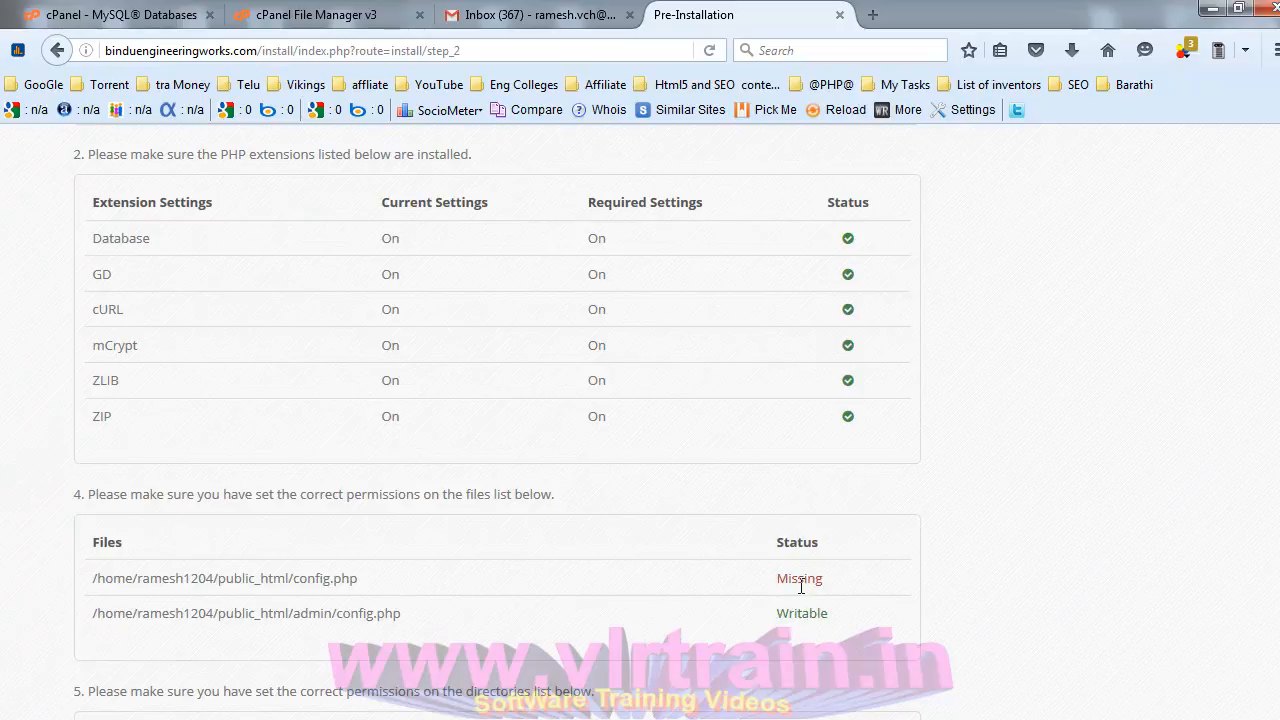
drag(777, 580, 820, 580)
click(317, 580)
drag(363, 586, 295, 583)
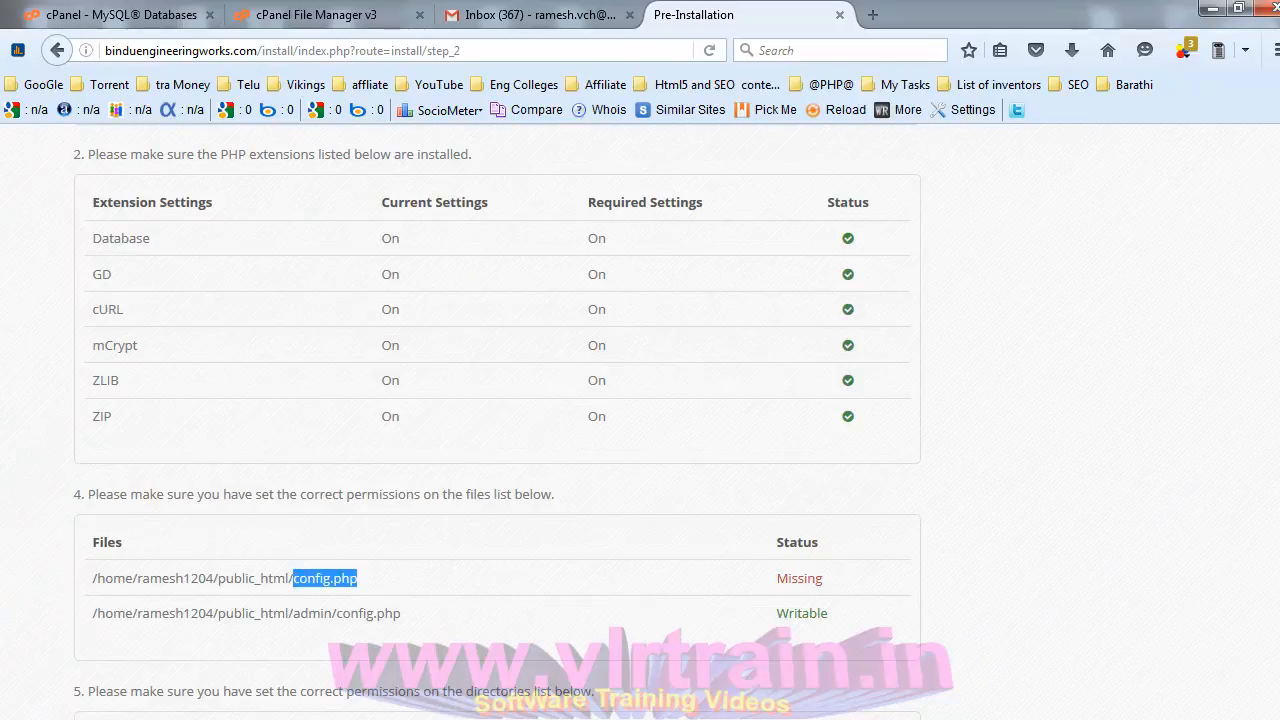
click(330, 18)
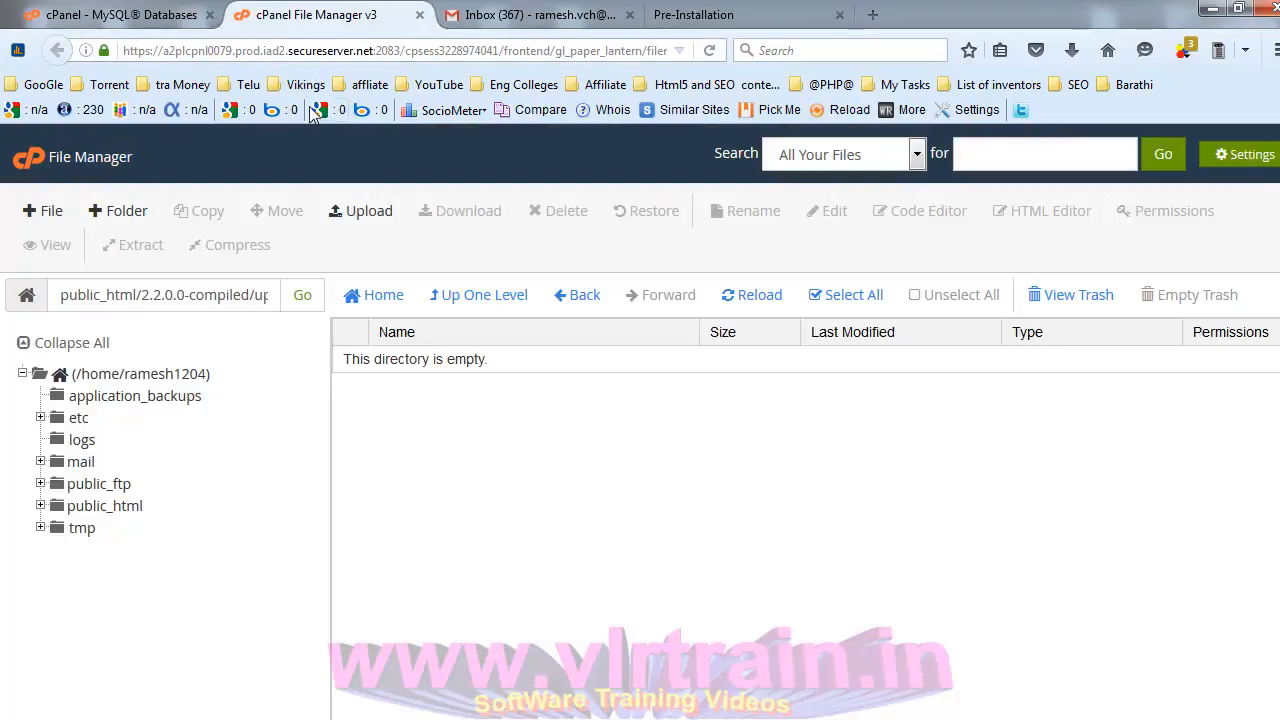
- Go up two levels to public_html and scroll down to config-dist.php
click(465, 305)
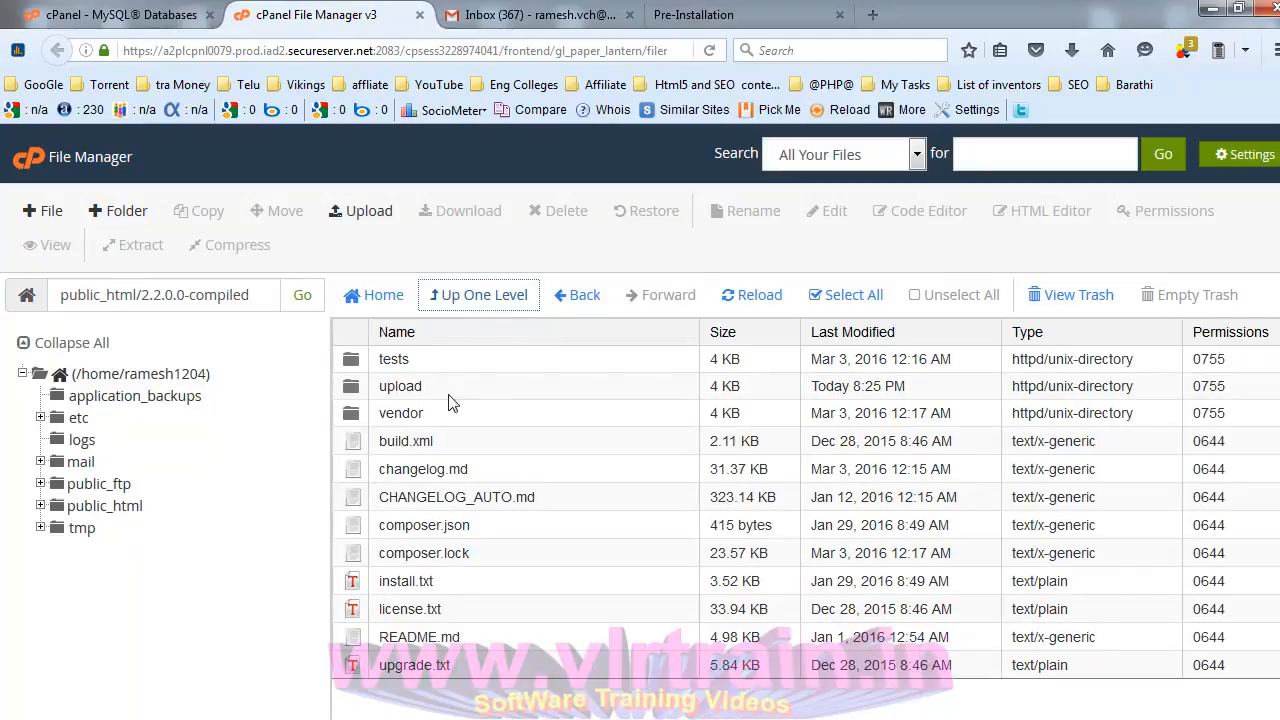
click(467, 304)
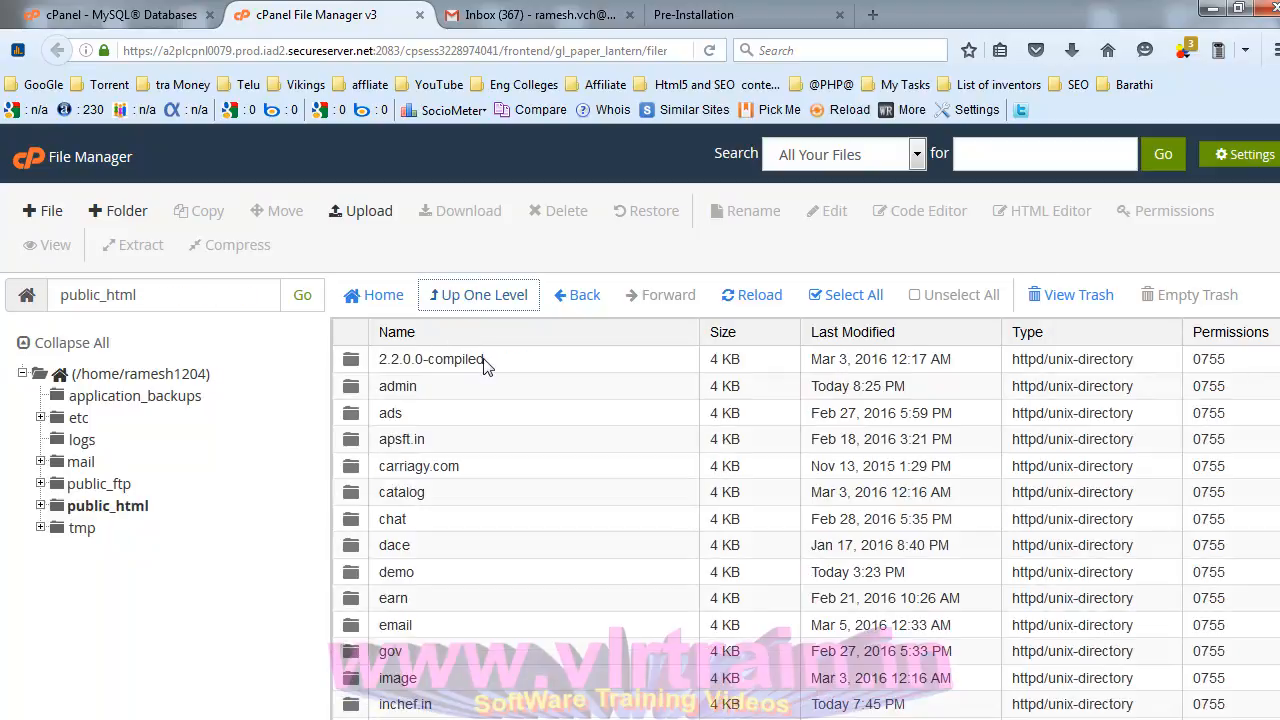
scroll(1272, 482, down, 3)
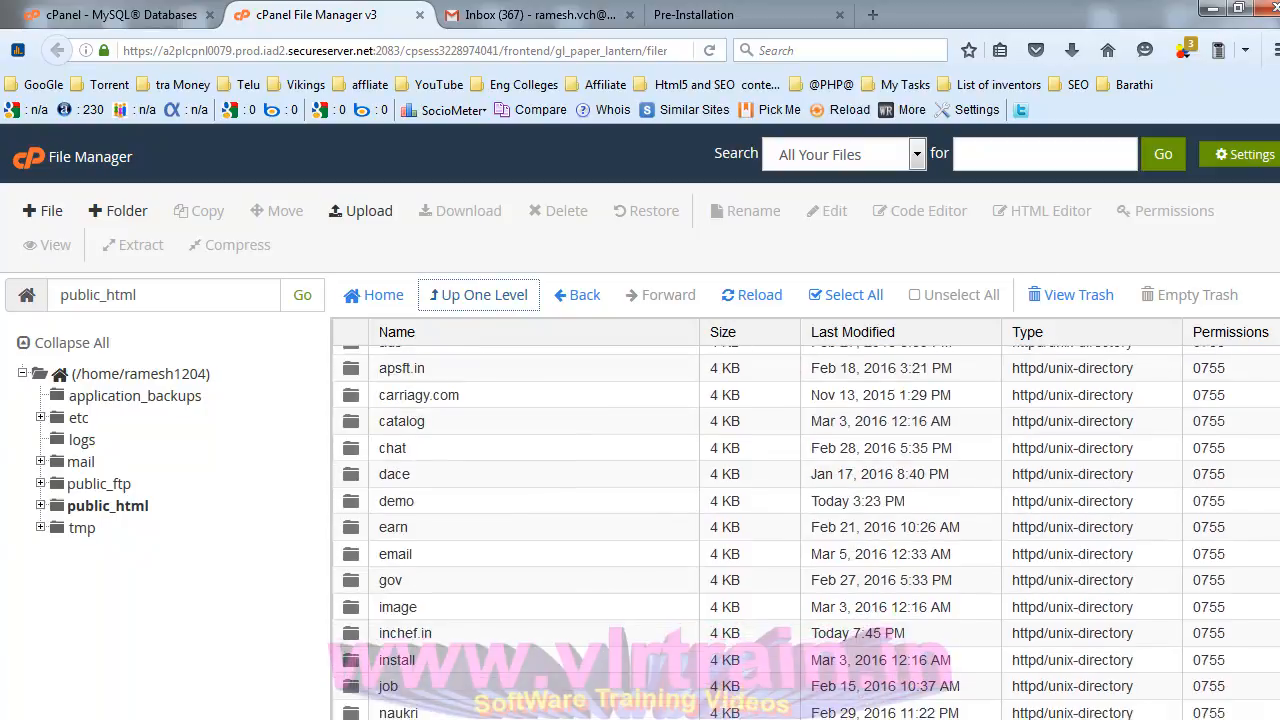
scroll(1272, 482, down, 9)
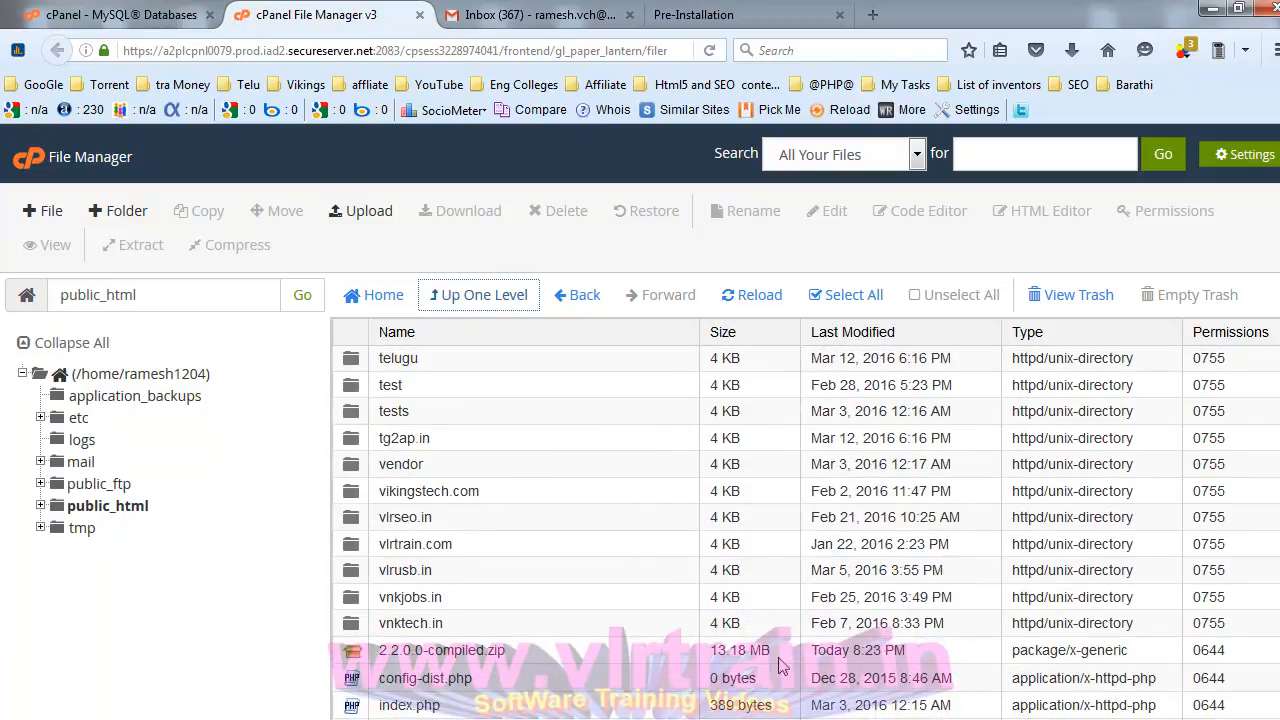
- Rename config-dist.php to config.php and return to the installer page
click(556, 687)
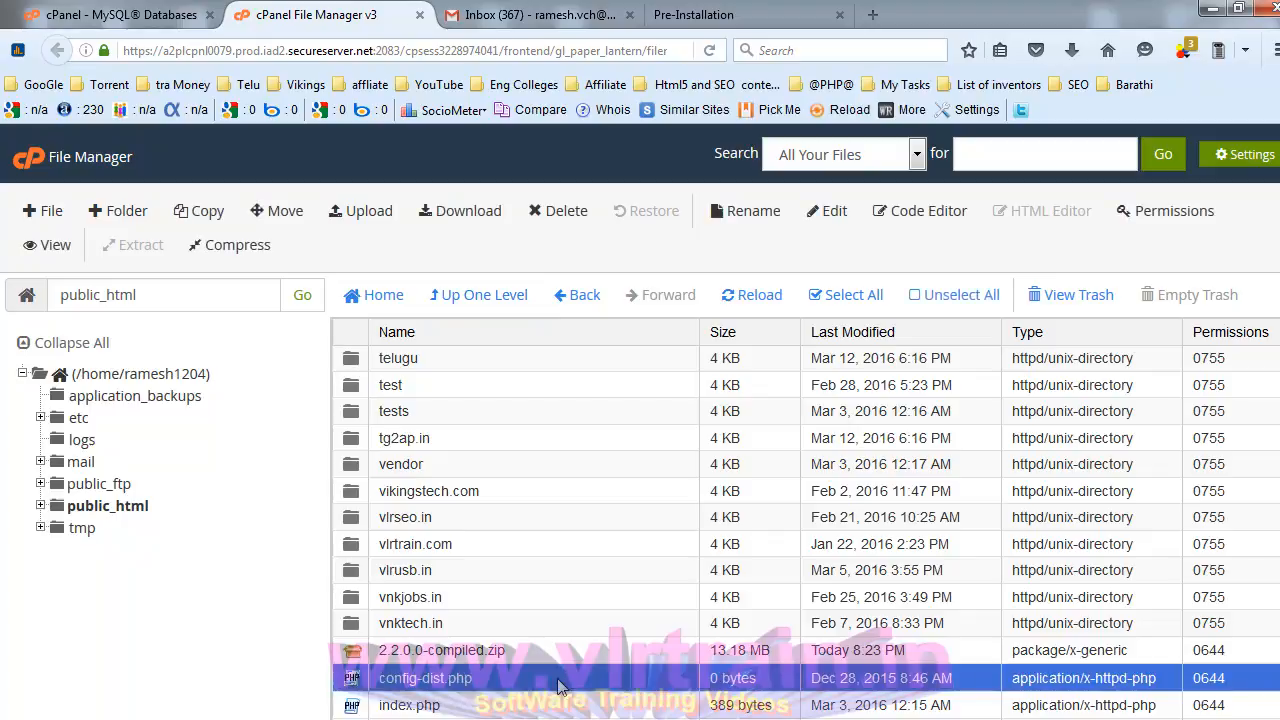
right_click(528, 687)
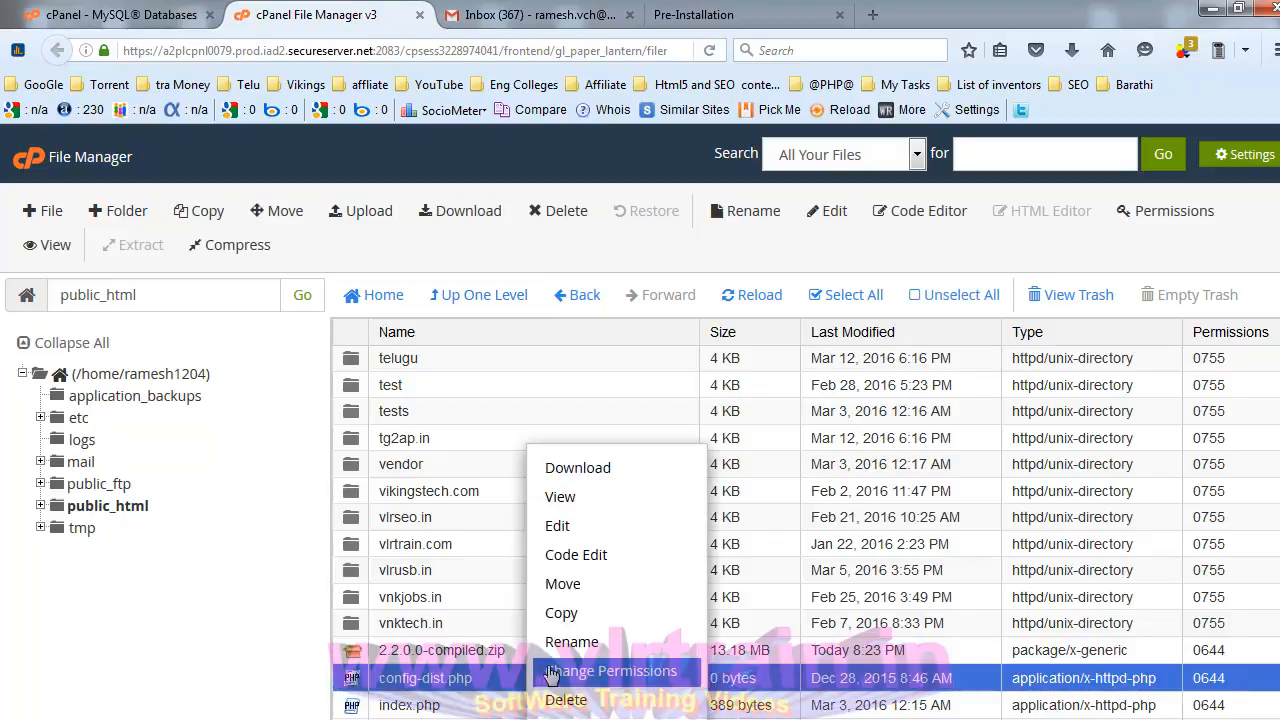
click(572, 642)
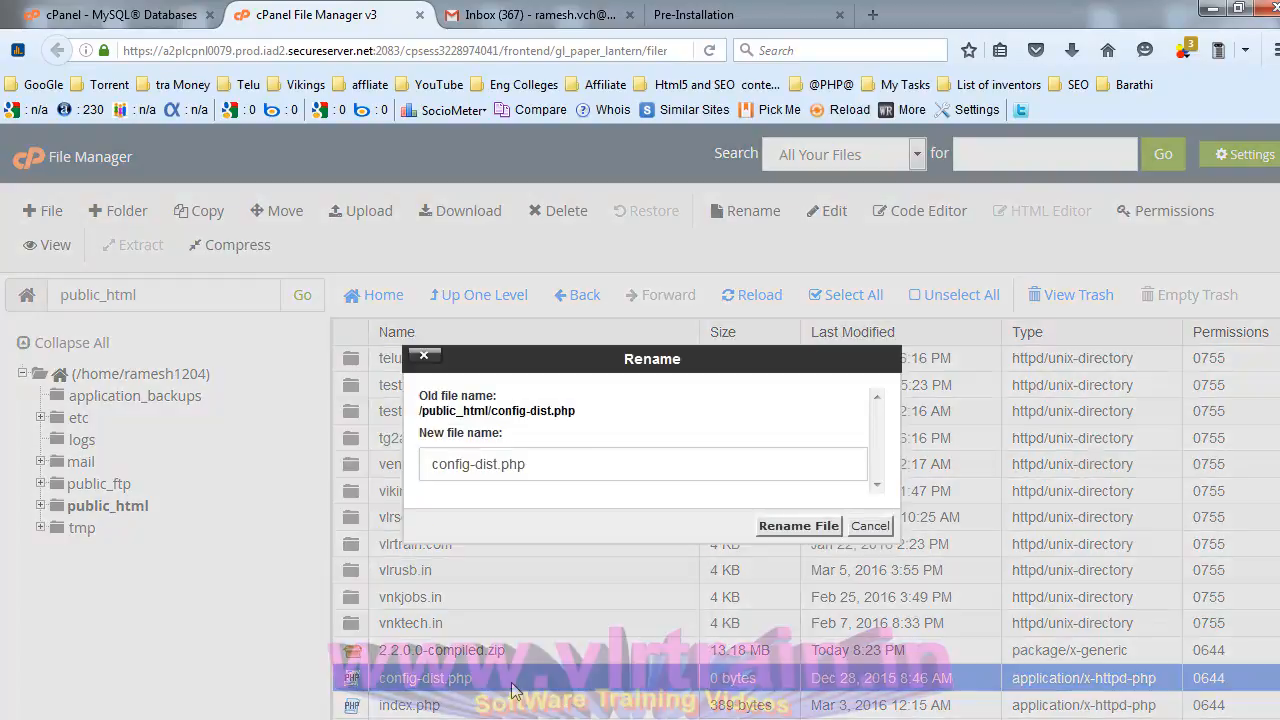
drag(500, 464, 475, 462)
key(BackSpace)
click(790, 527)
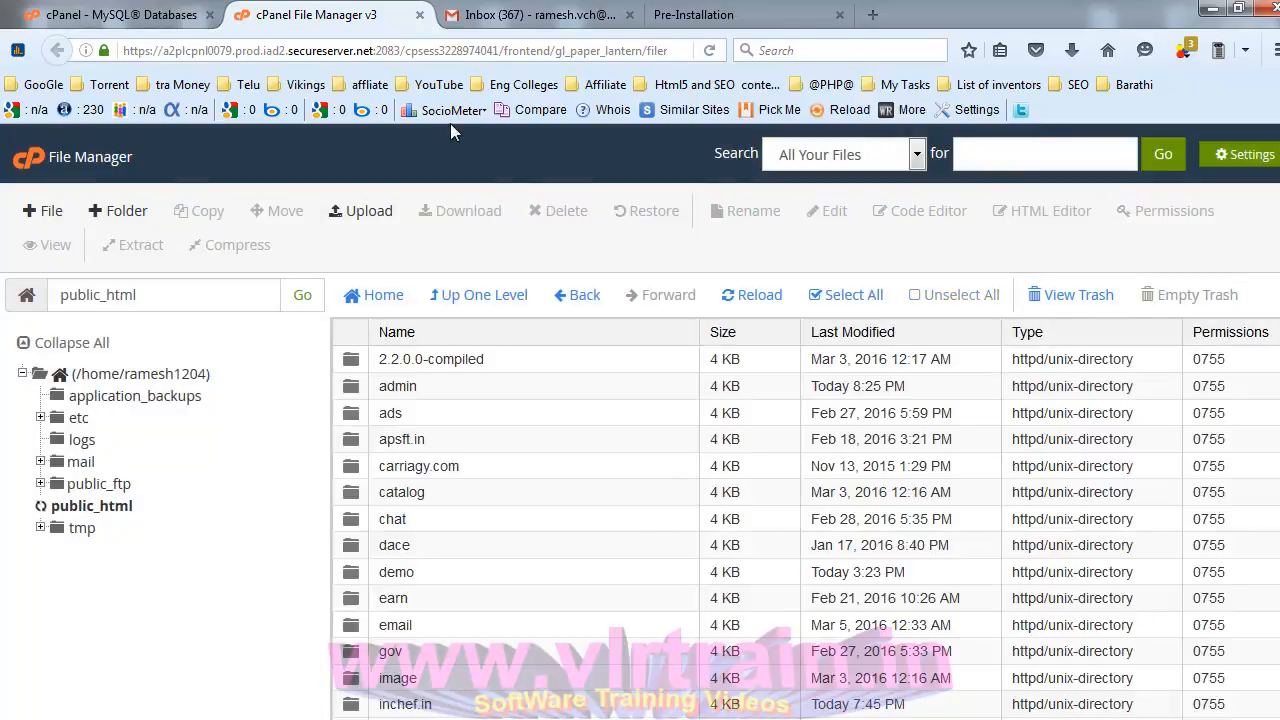
click(700, 14)
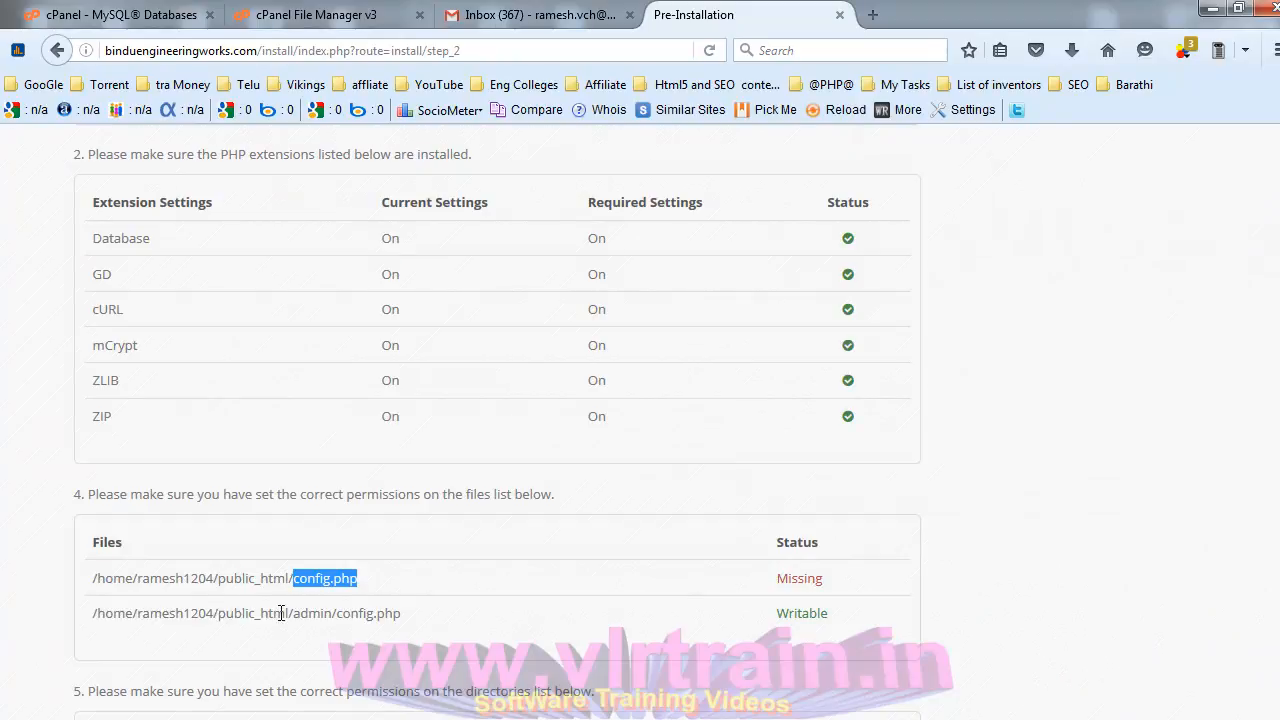
- Highlight the admin/config.php path and its Writable status in the installer checks
drag(302, 613, 329, 613)
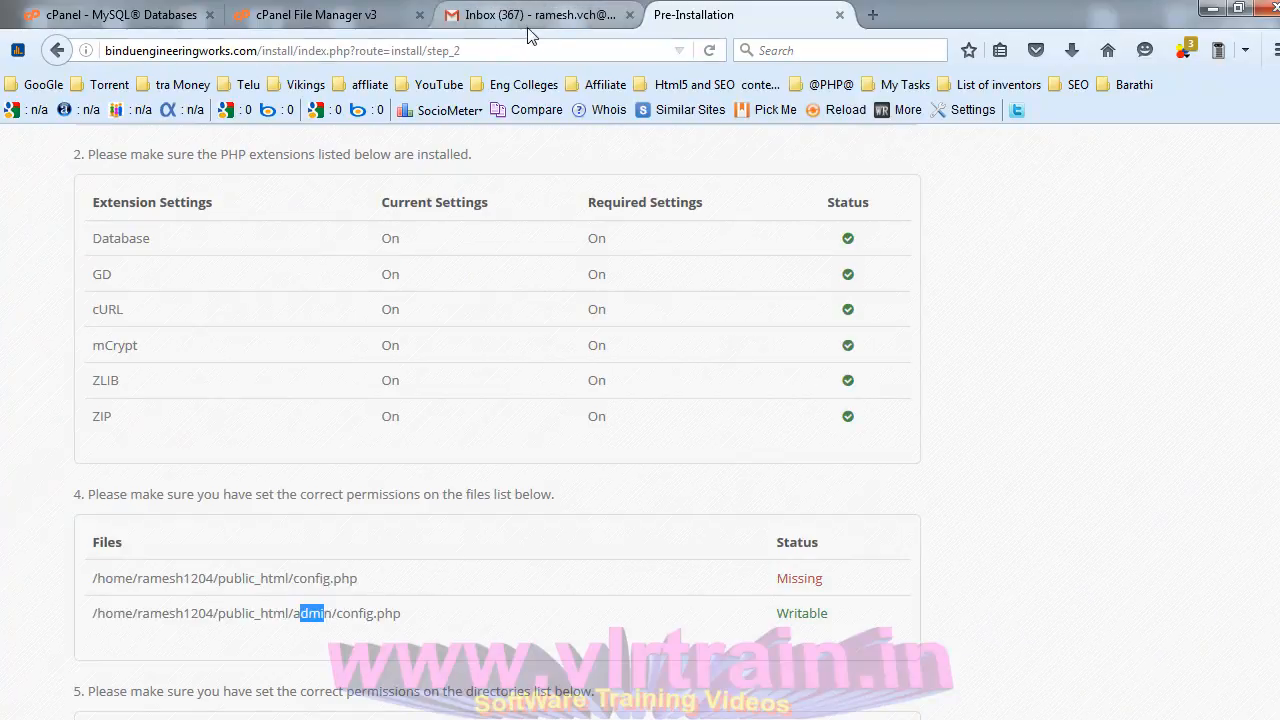
drag(774, 614, 830, 618)
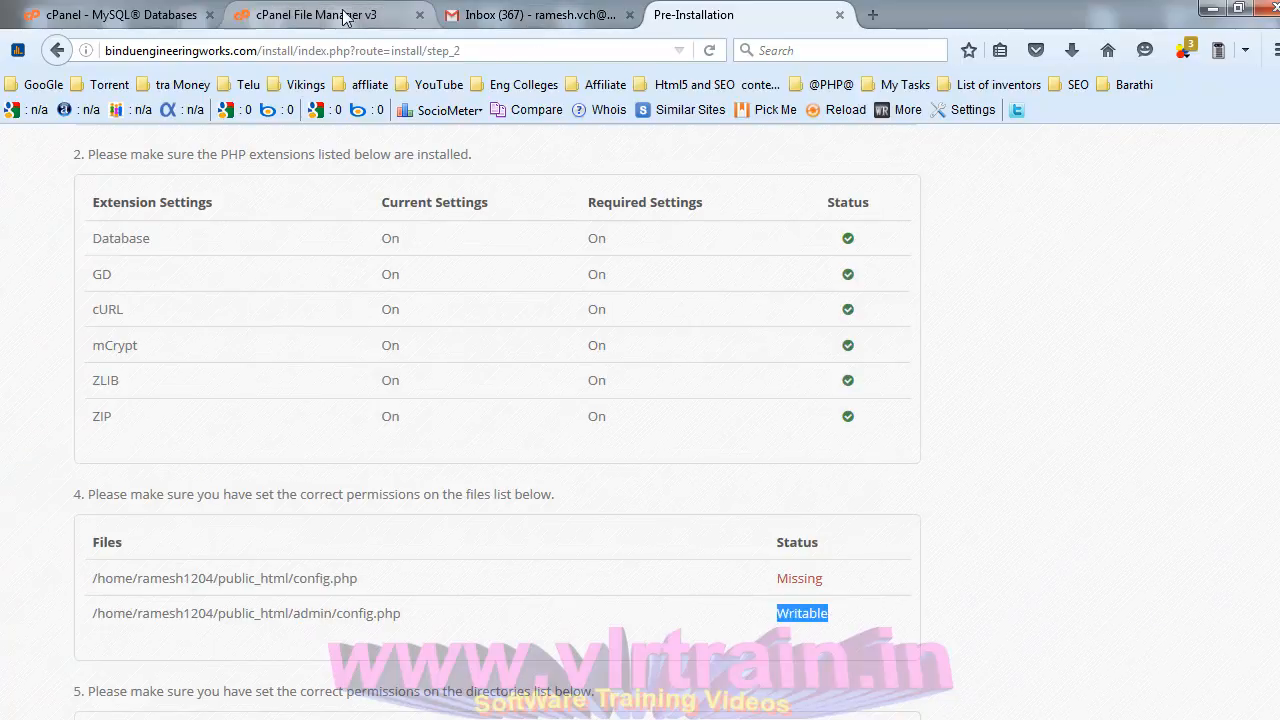
click(380, 16)
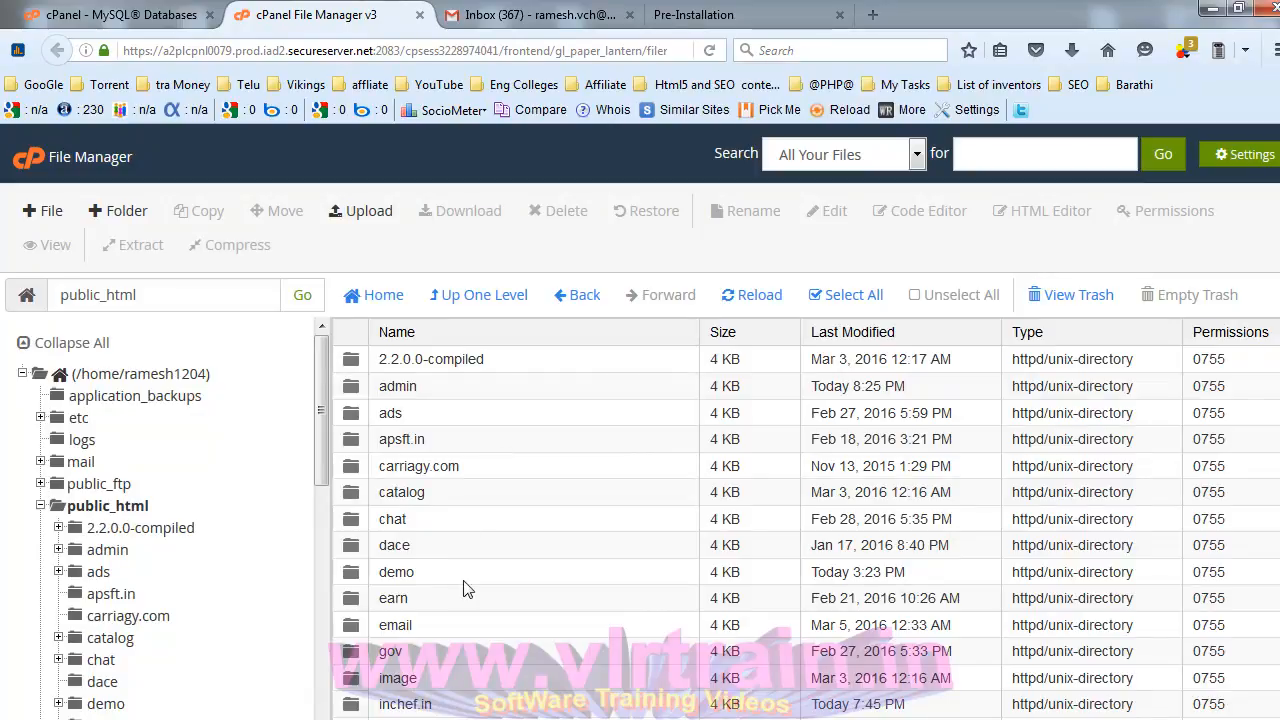
- Open the admin folder and move its existing config.php to the trash
double_click(478, 388)
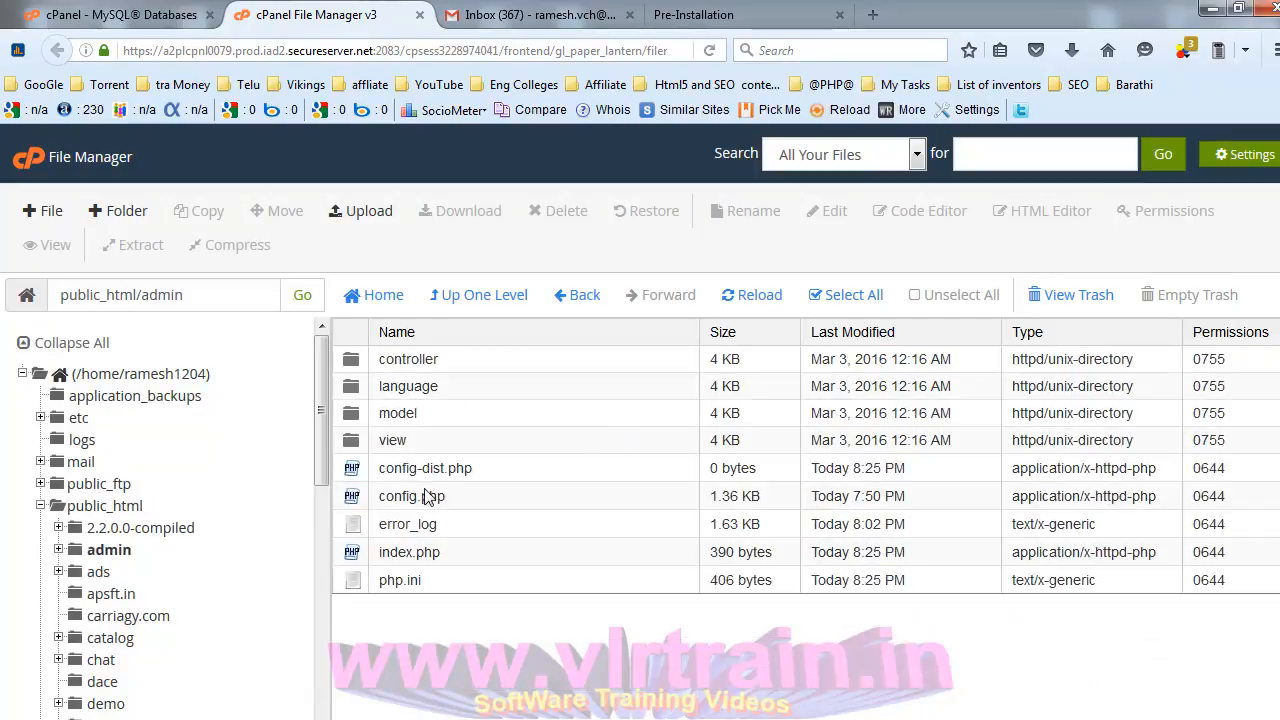
click(490, 478)
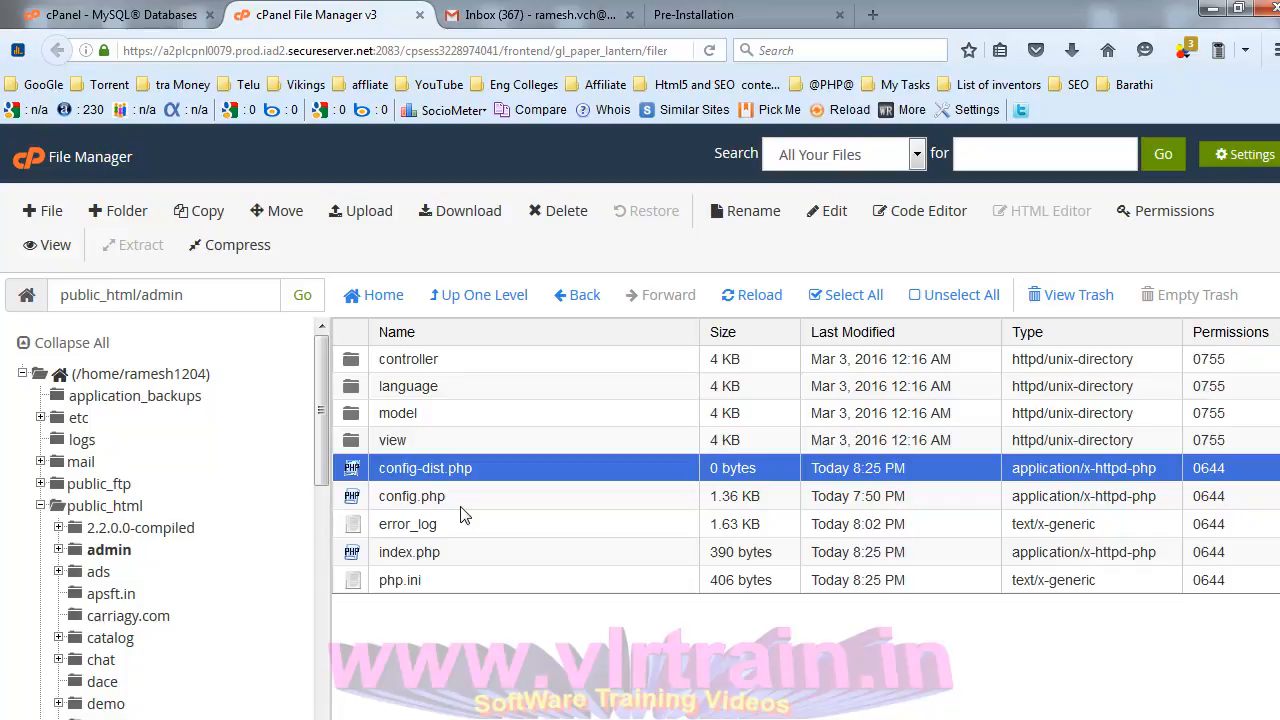
right_click(450, 500)
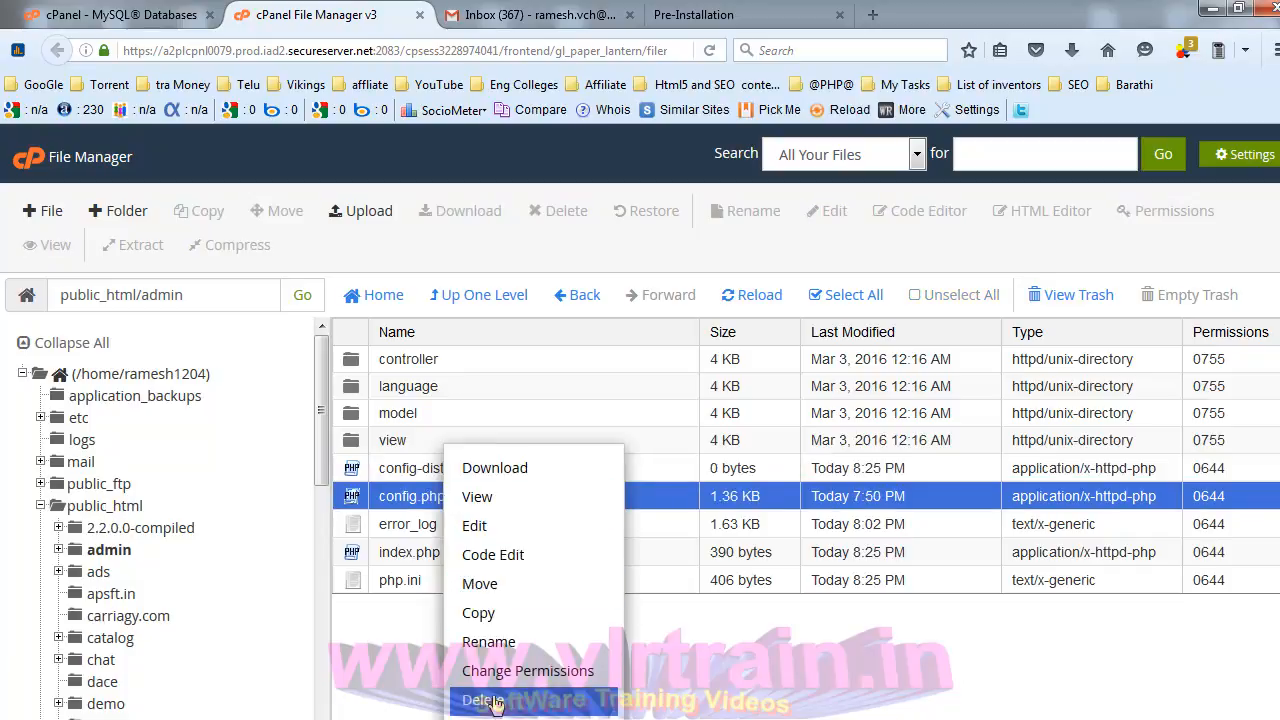
click(484, 698)
click(790, 509)
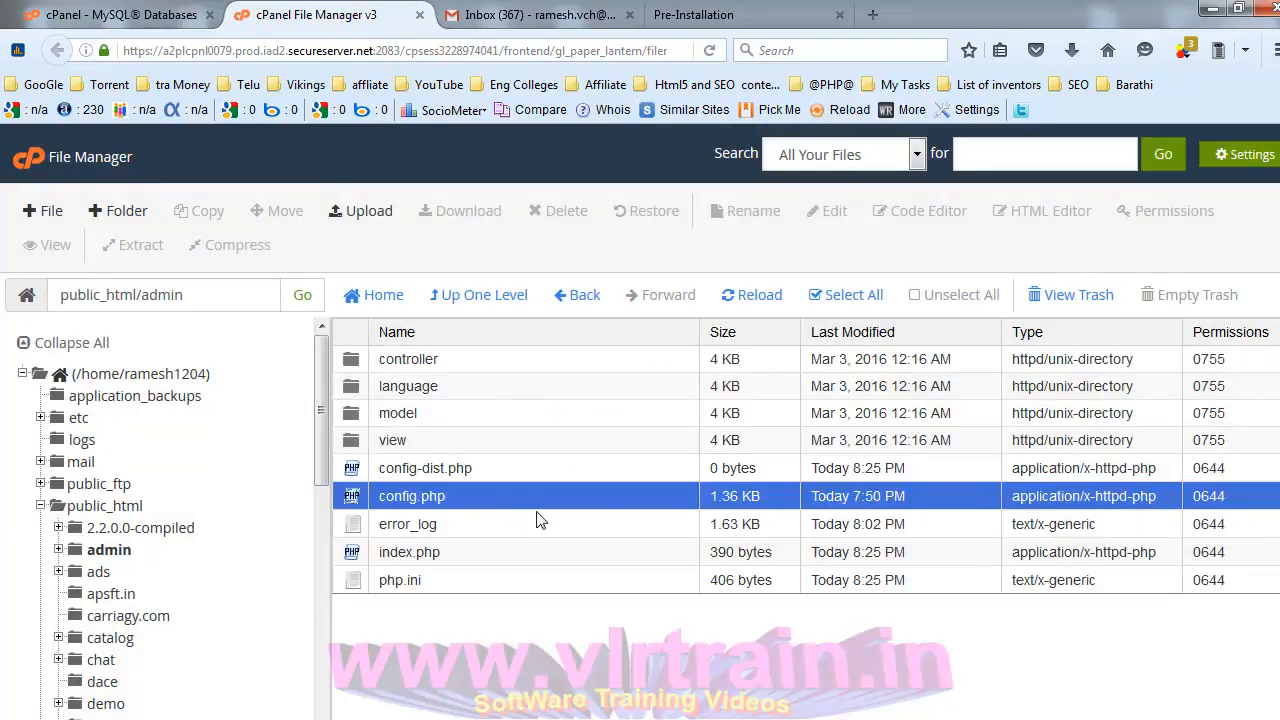
- Rename the admin folder's config-dist.php to config.php
right_click(425, 475)
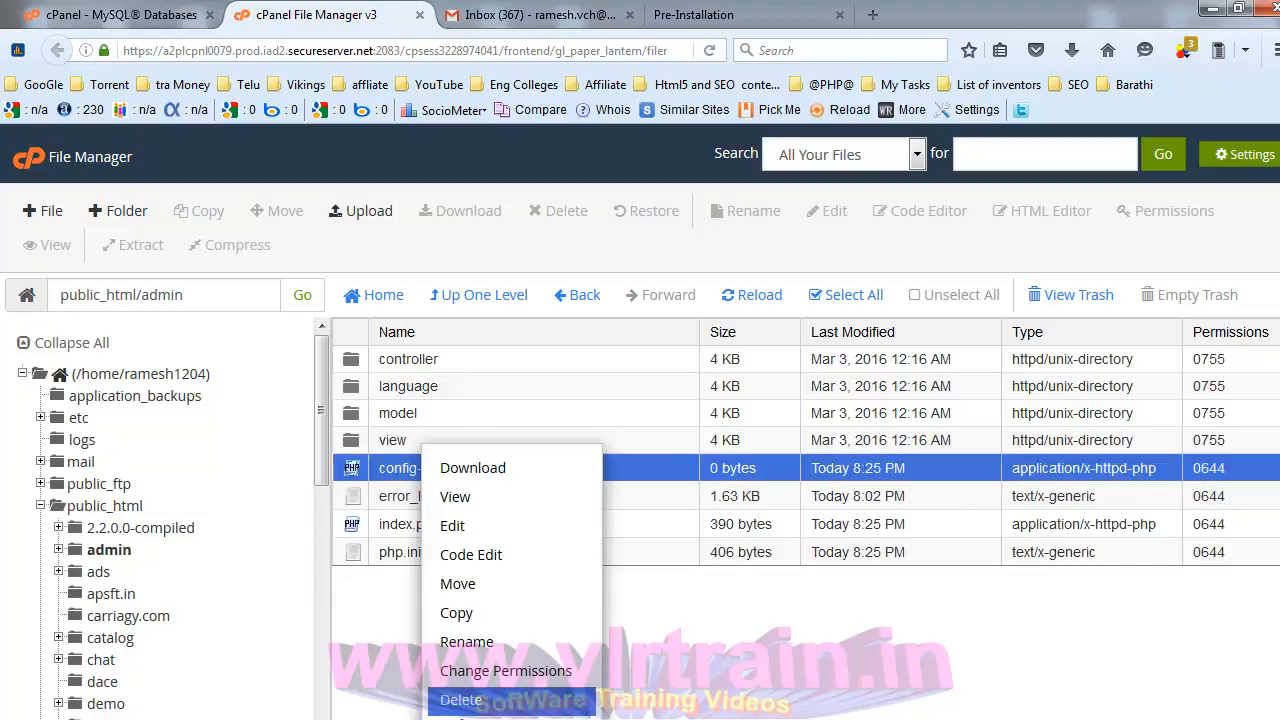
click(467, 645)
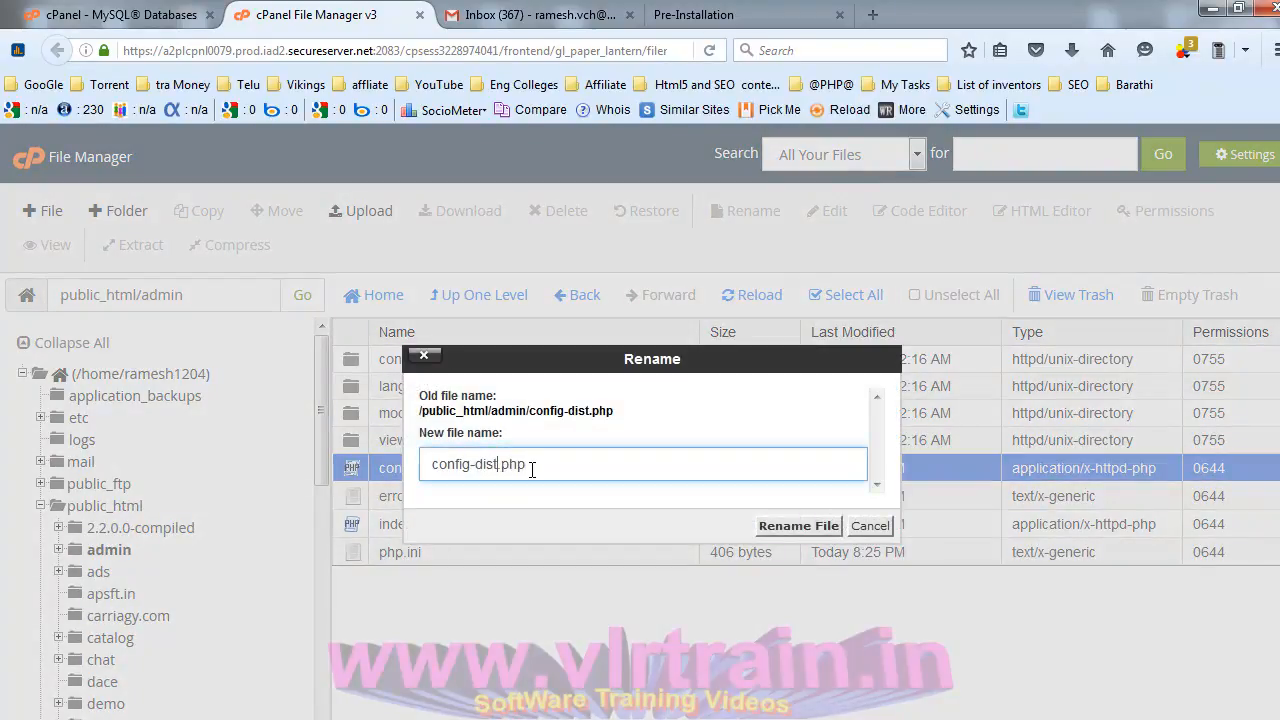
key(Left)
key(Left)
key(Left)
key(Left)
key(BackSpace)
key(BackSpace)
key(BackSpace)
key(BackSpace)
key(BackSpace)
click(806, 528)
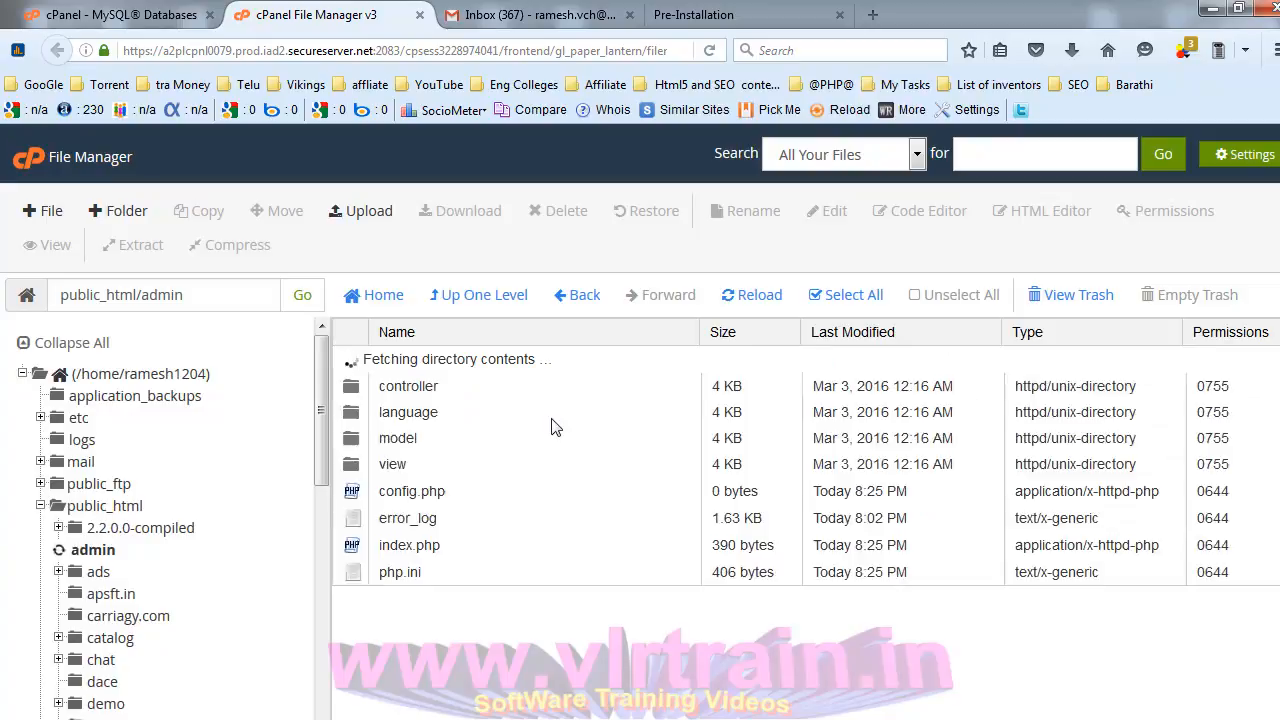
click(694, 14)
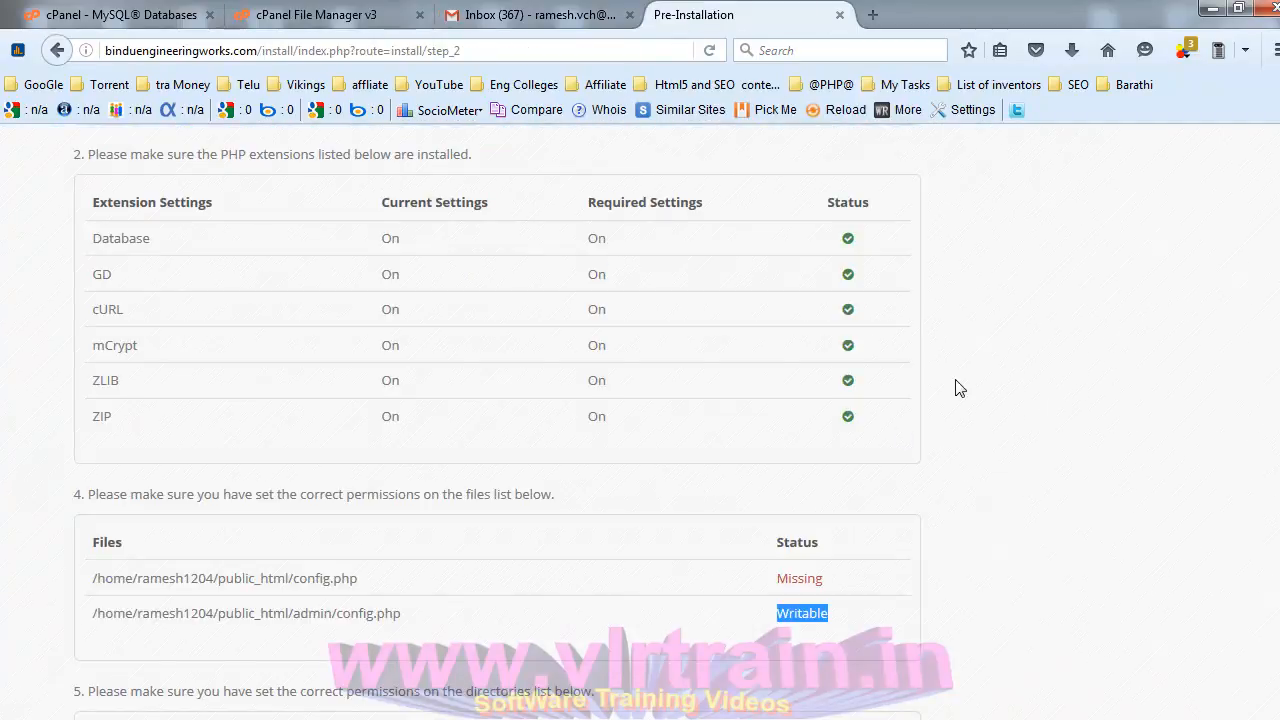
- Reload the pre-installation checks with F5 and continue to the Configuration step
key(F5)
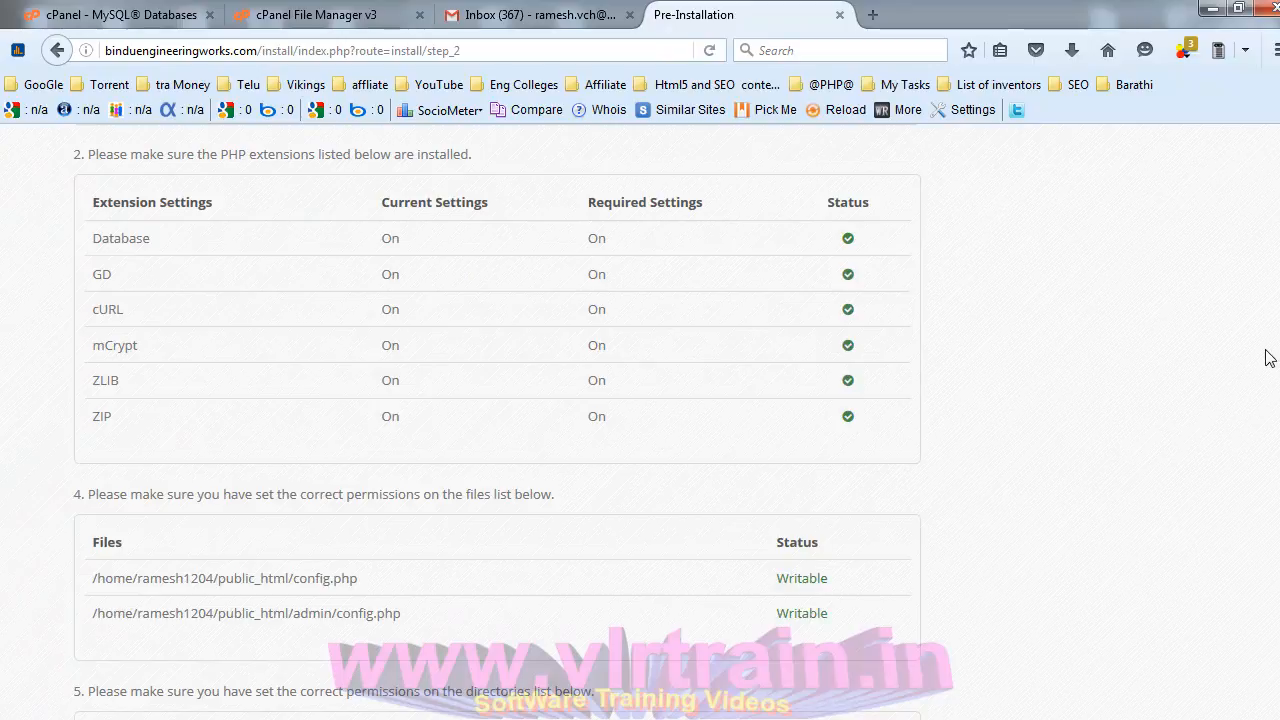
scroll(1180, 600, down, 5)
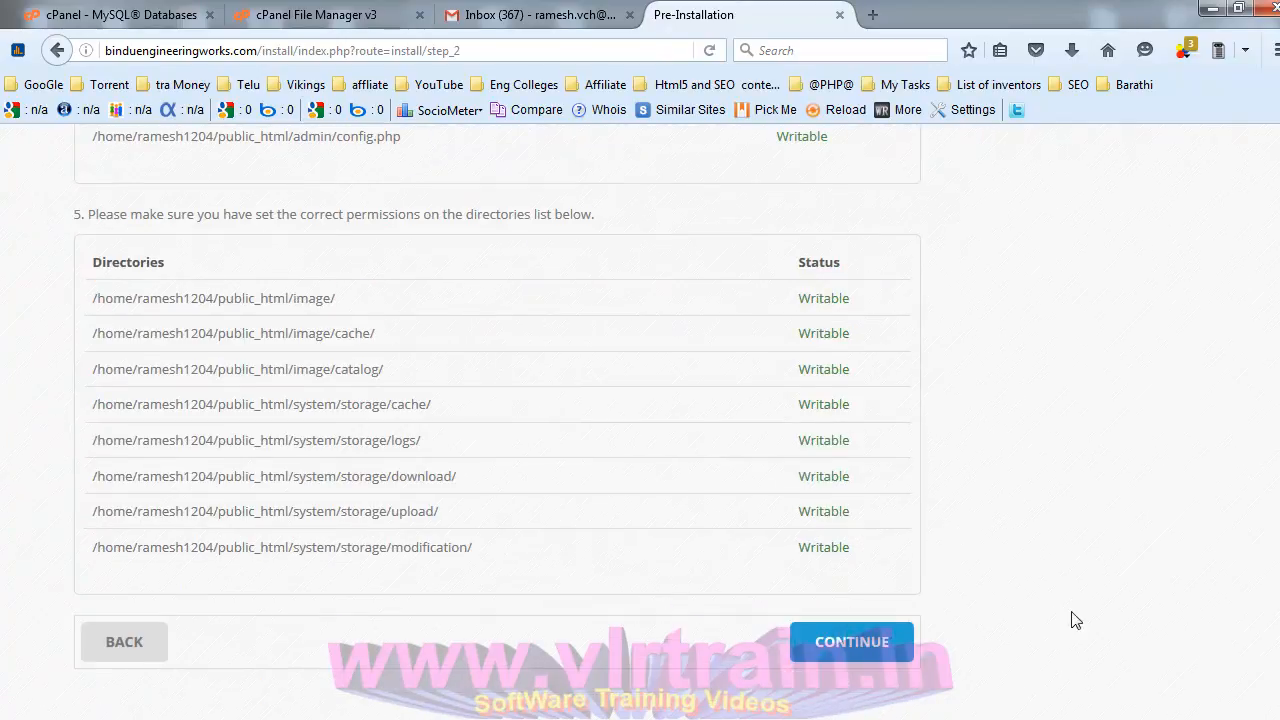
click(862, 646)
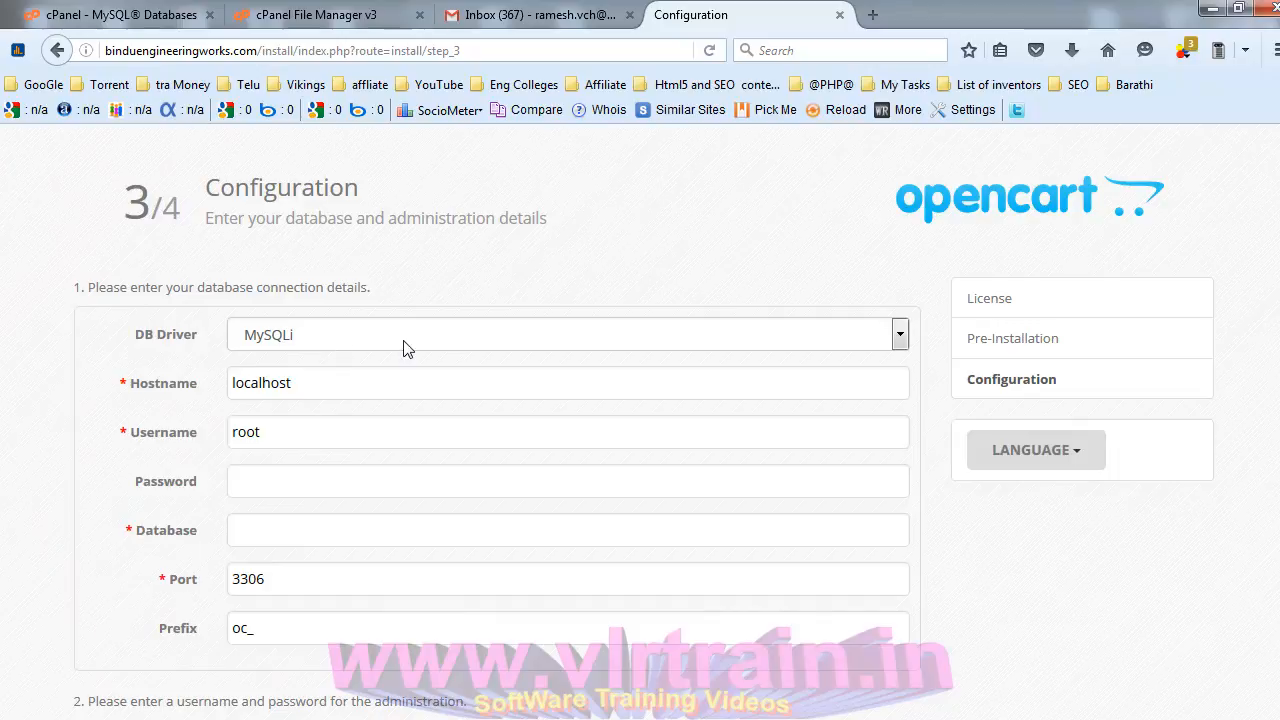
- Replace the default root username and fill the database username and password from the saved login
click(353, 389)
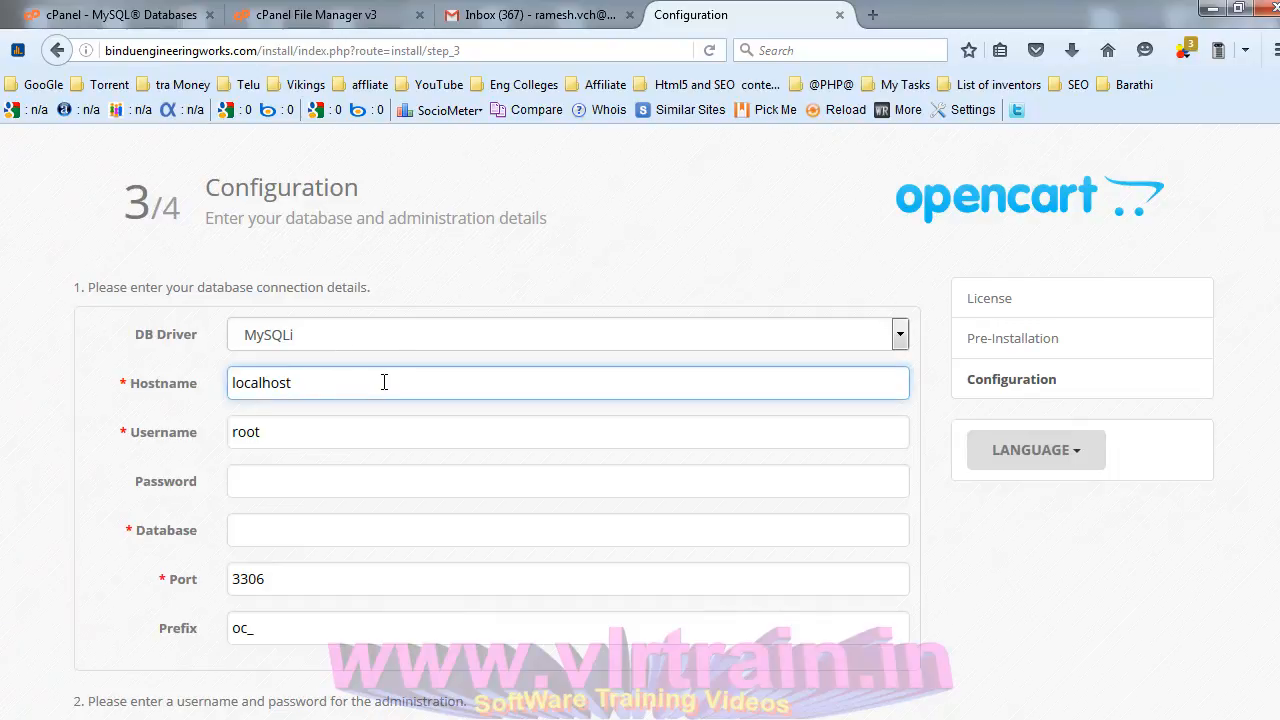
drag(286, 428, 220, 432)
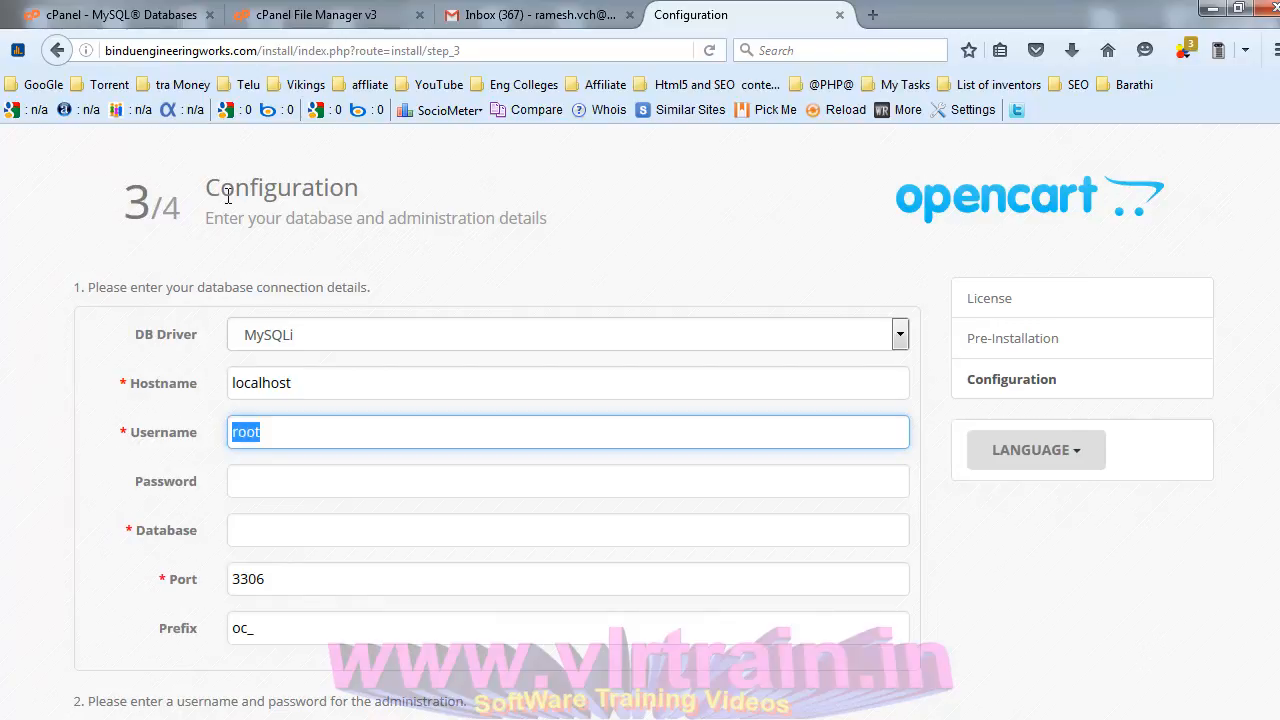
click(303, 432)
key(BackSpace)
key(BackSpace)
key(BackSpace)
key(BackSpace)
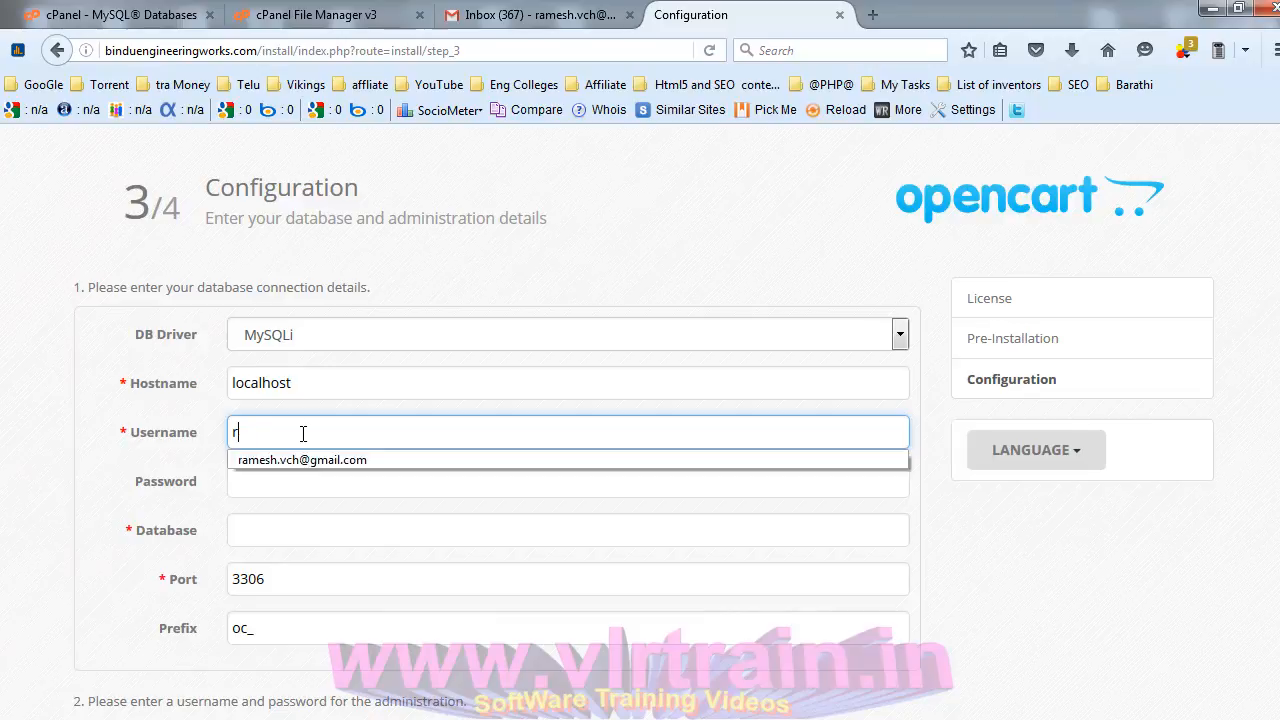
text(in)
click(277, 458)
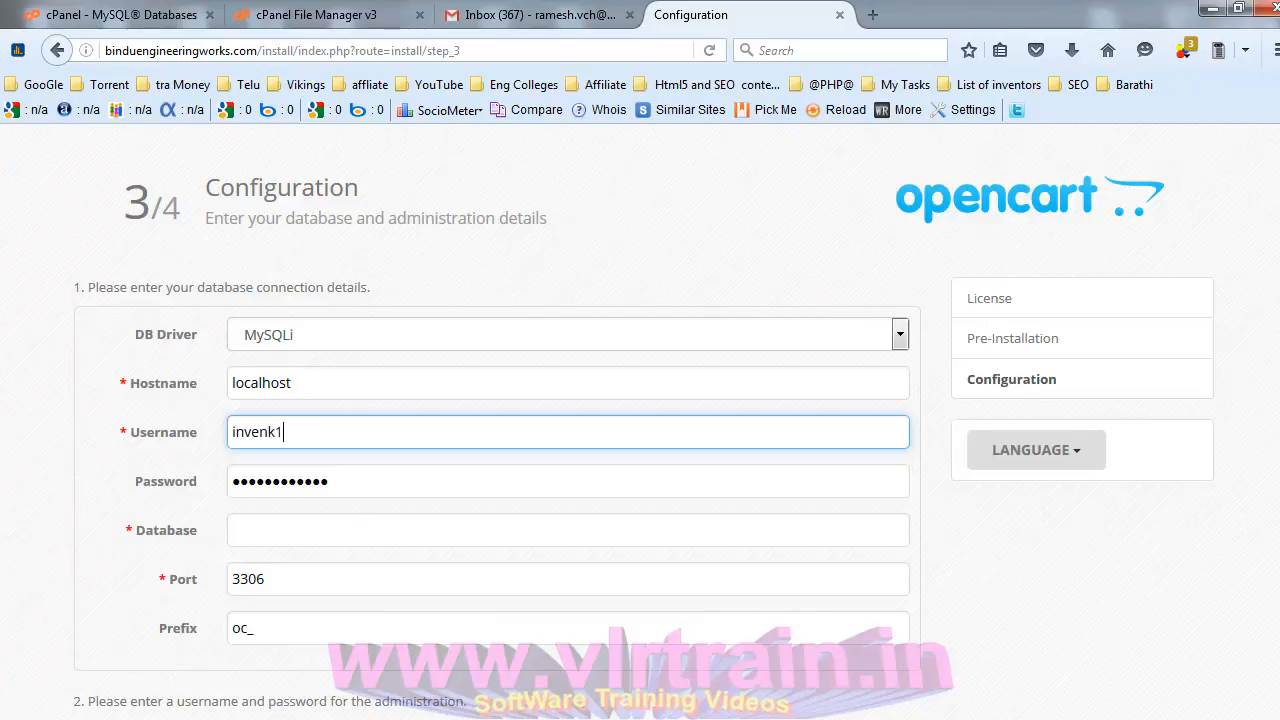
click(345, 482)
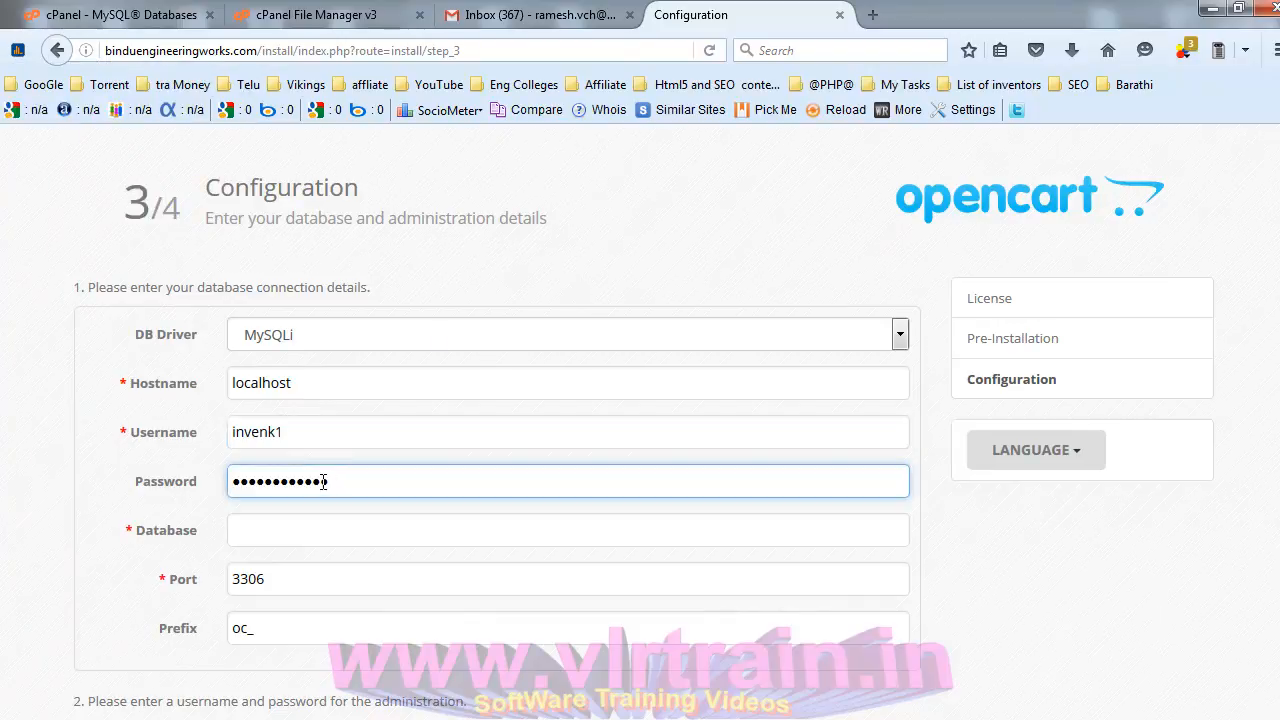
- Set the database name to invenk and edit the table prefix after oc_
click(287, 526)
click(275, 557)
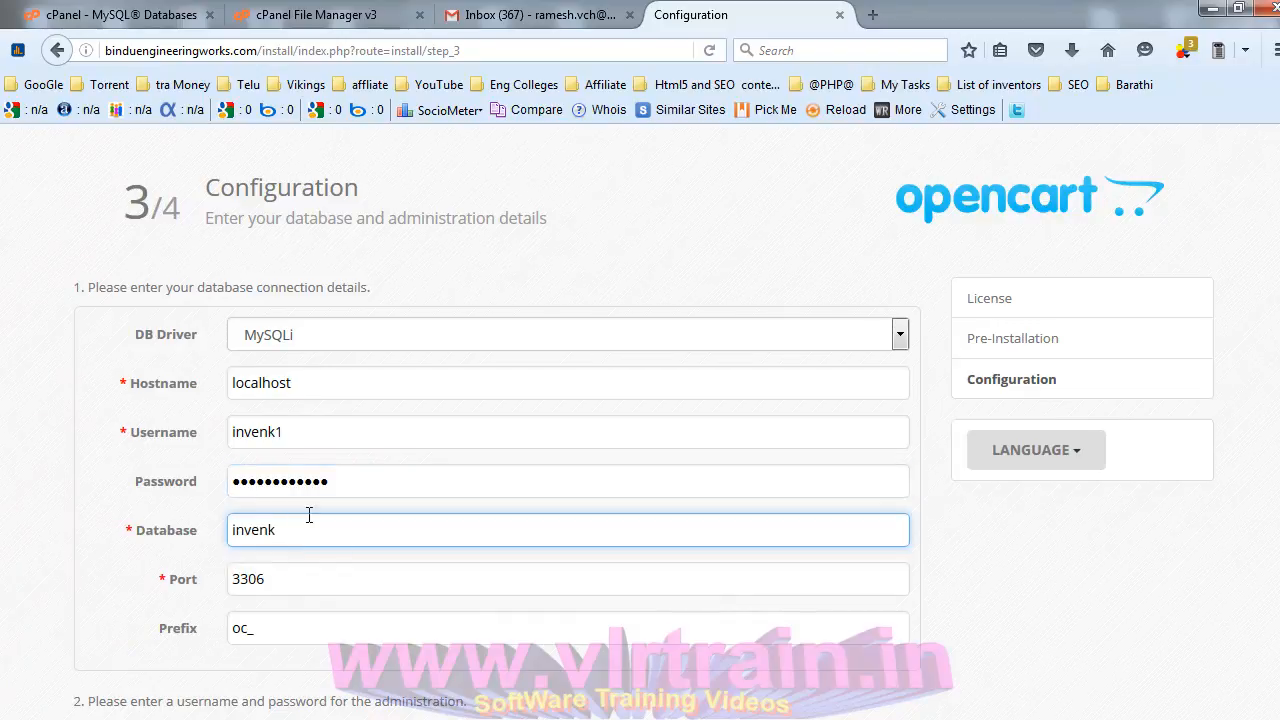
click(273, 640)
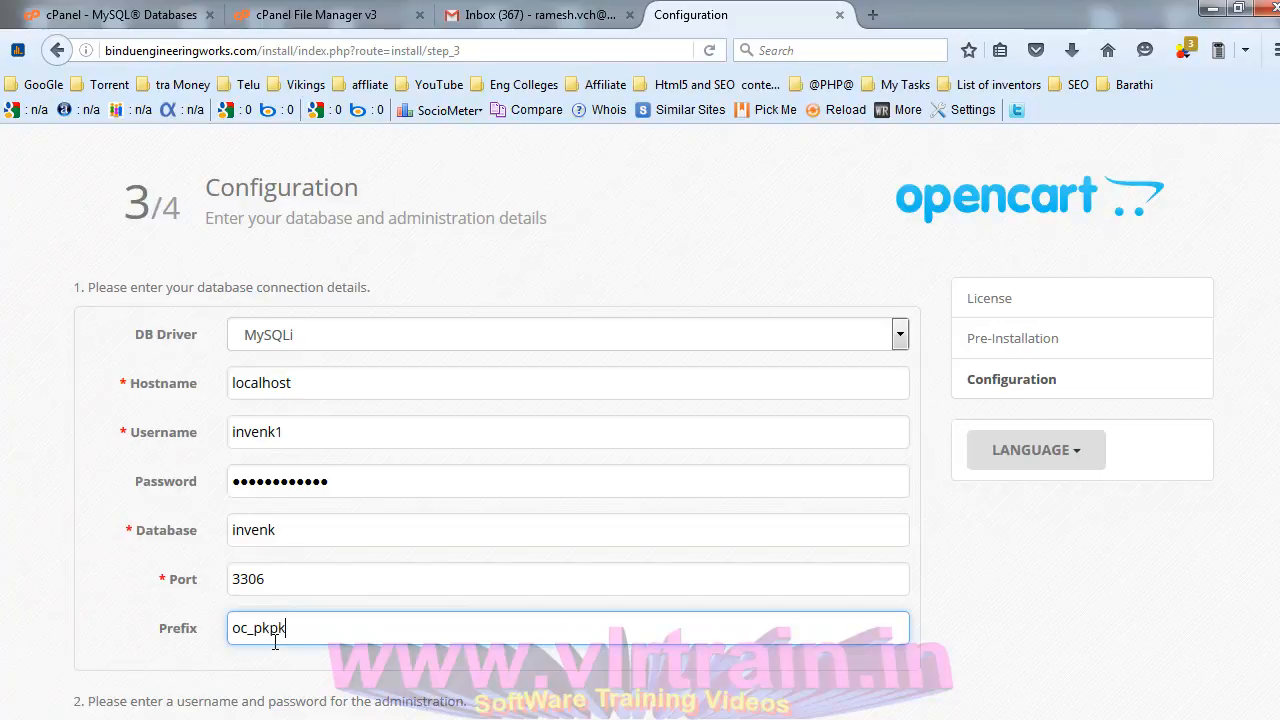
- Replace the default admin username, pick the saved admin e-mail, and paste the admin password
scroll(1274, 400, down, 5)
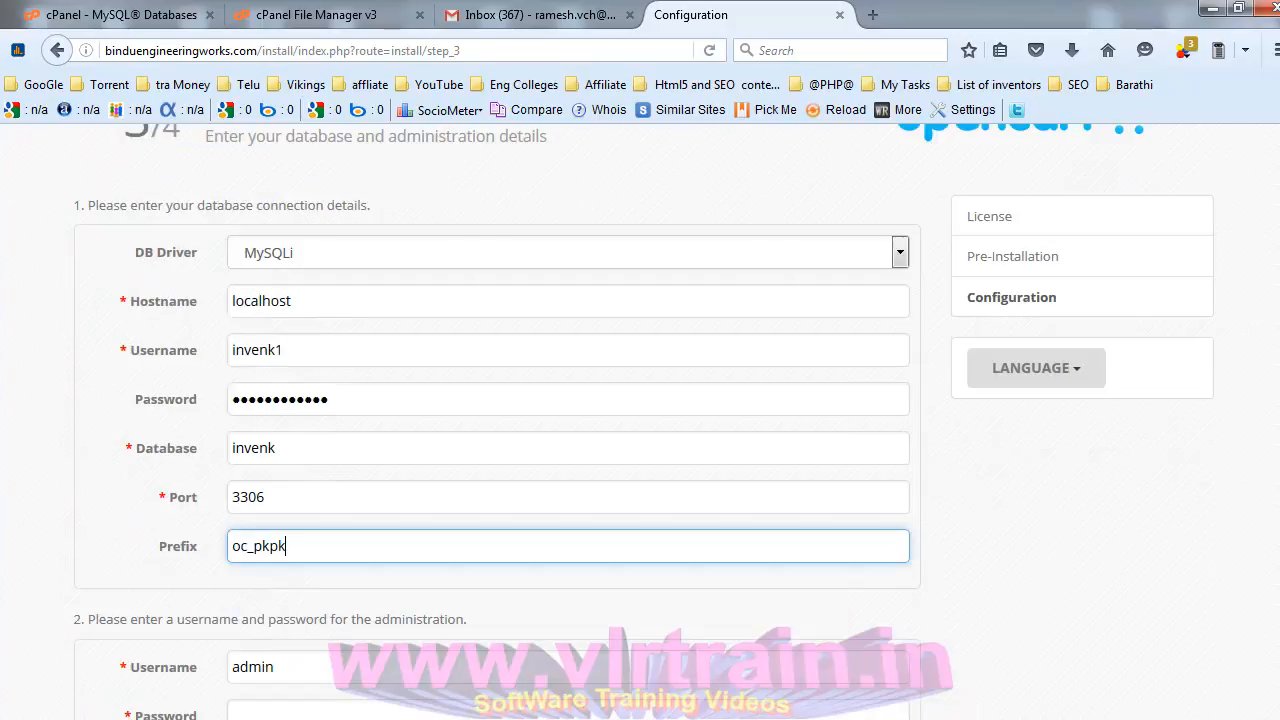
drag(281, 453, 229, 454)
text(v)
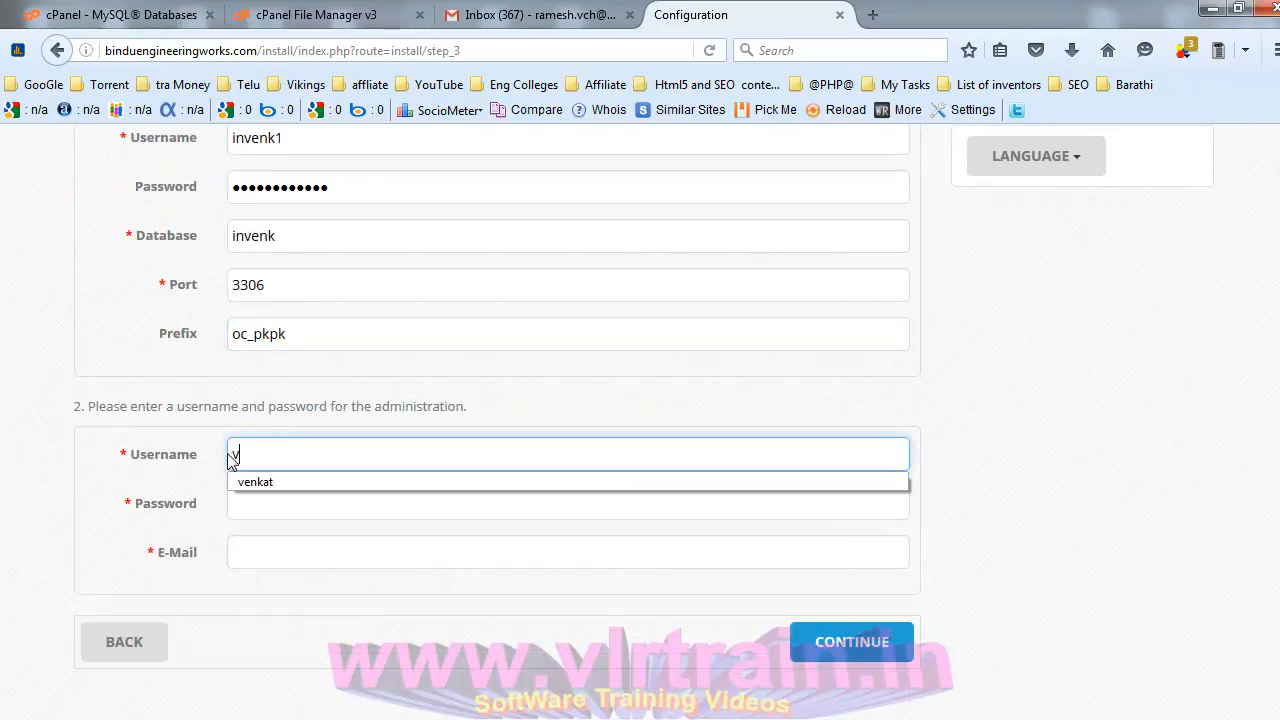
text(enkat)
click(311, 556)
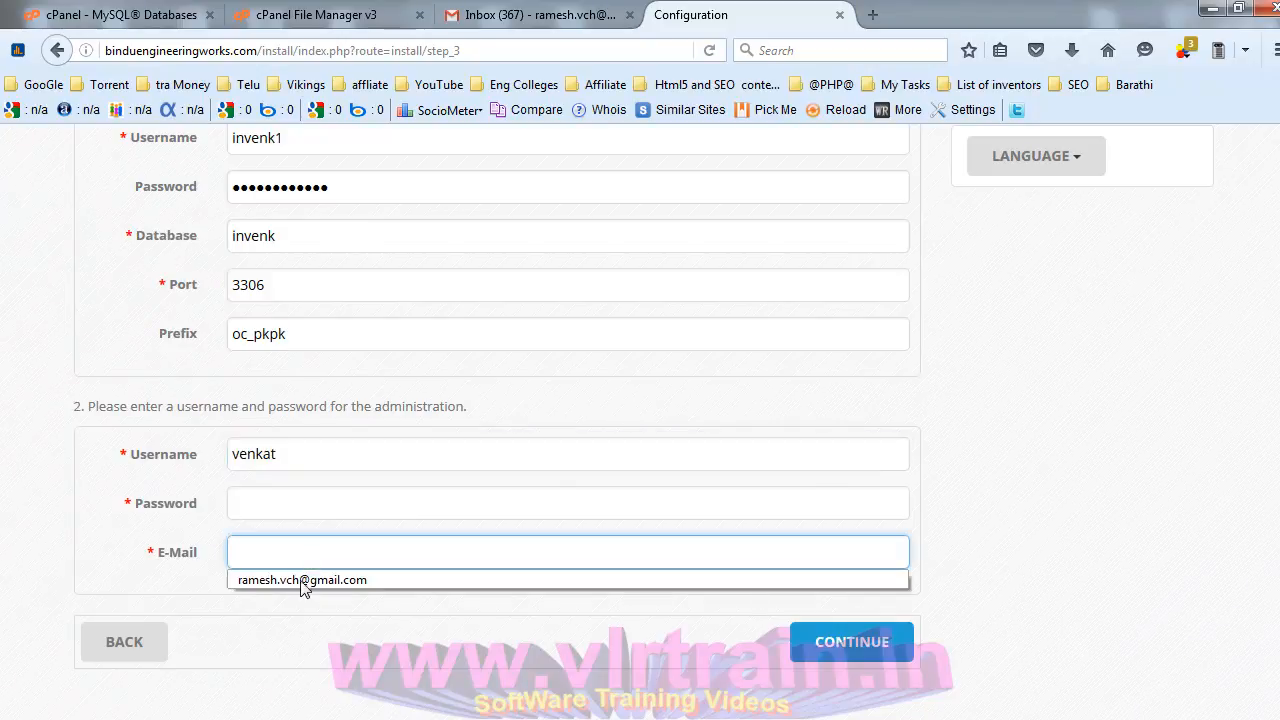
click(309, 574)
click(267, 504)
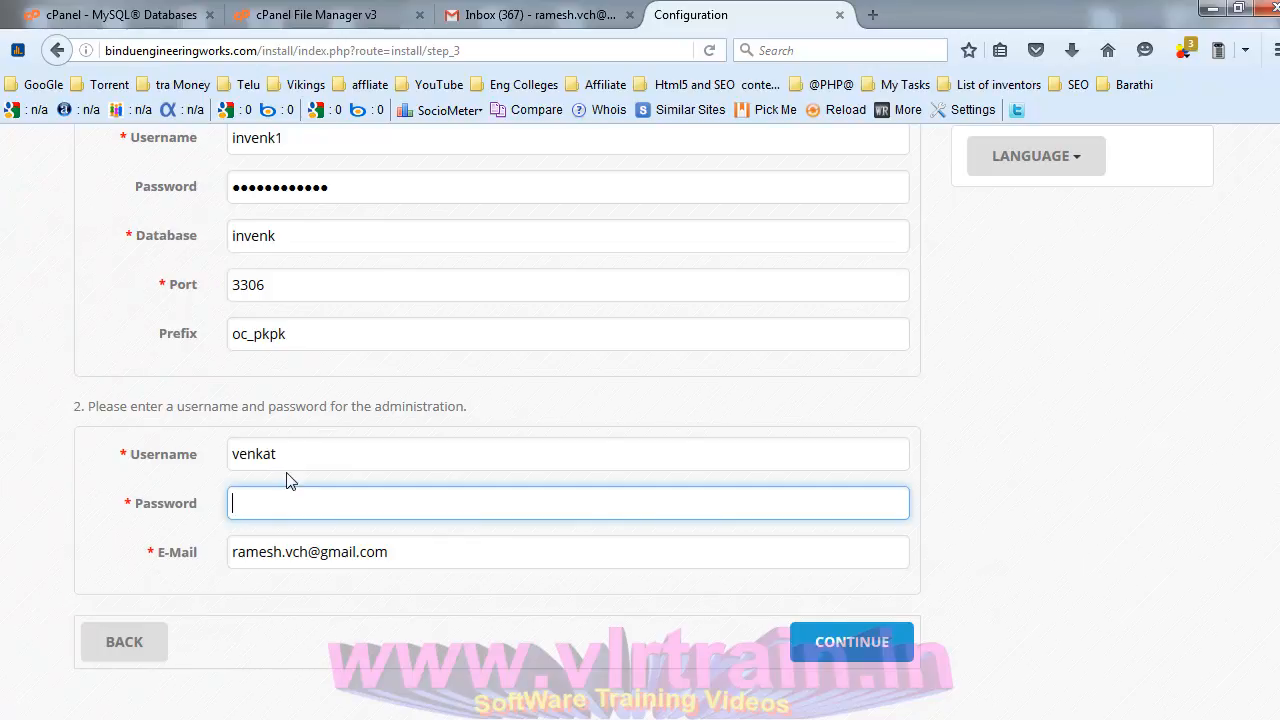
key(ctrl+v)
drag(310, 502, 232, 502)
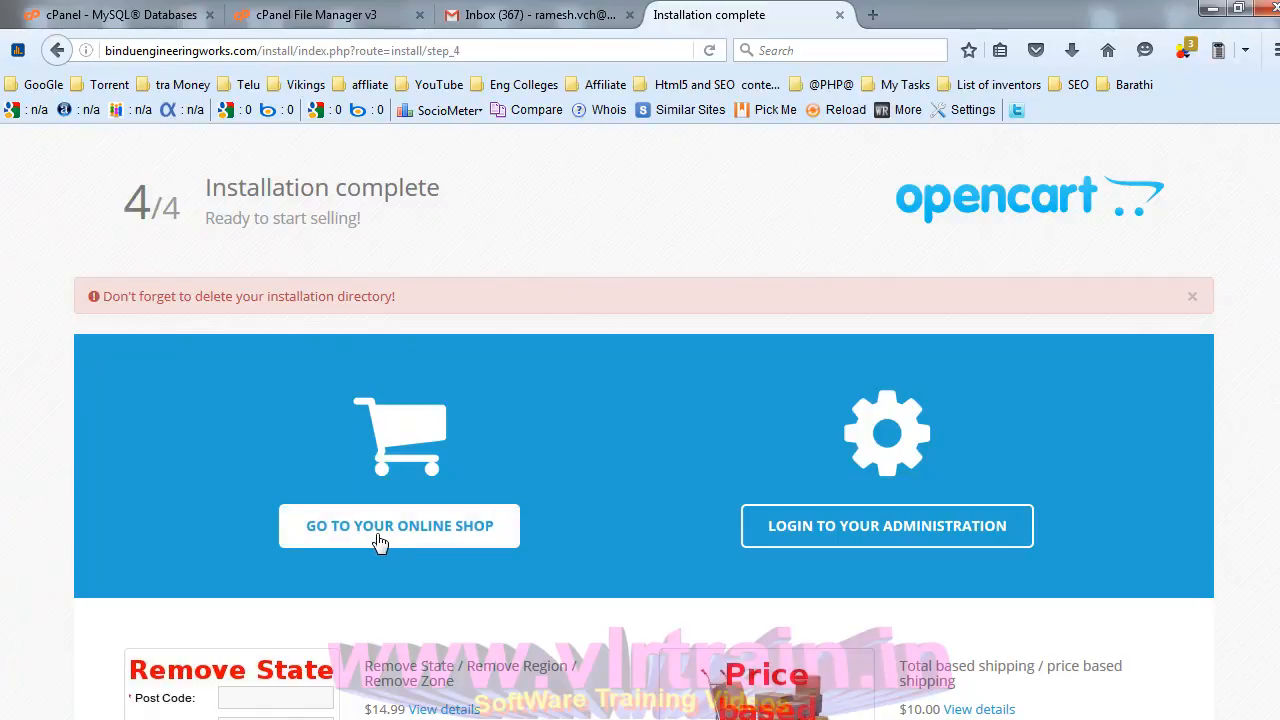
- Open the online shop in a new tab and scroll through its Featured products
right_click(505, 532)
click(552, 478)
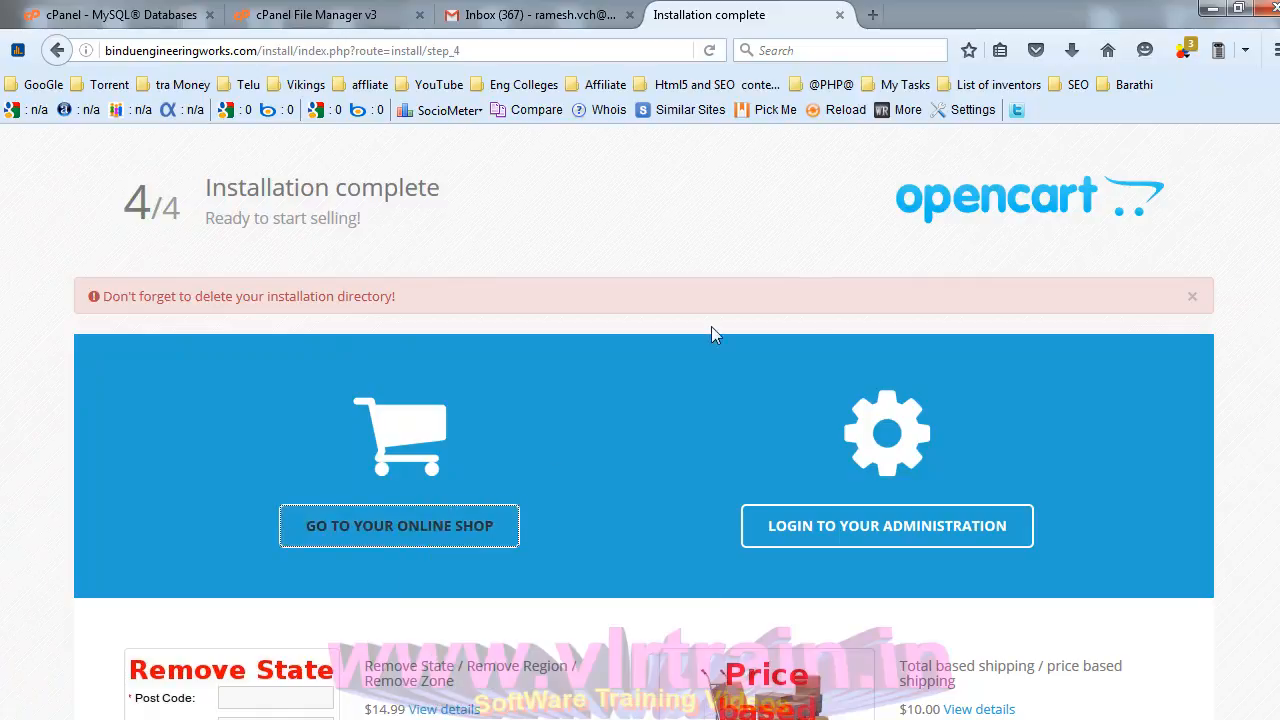
click(916, 16)
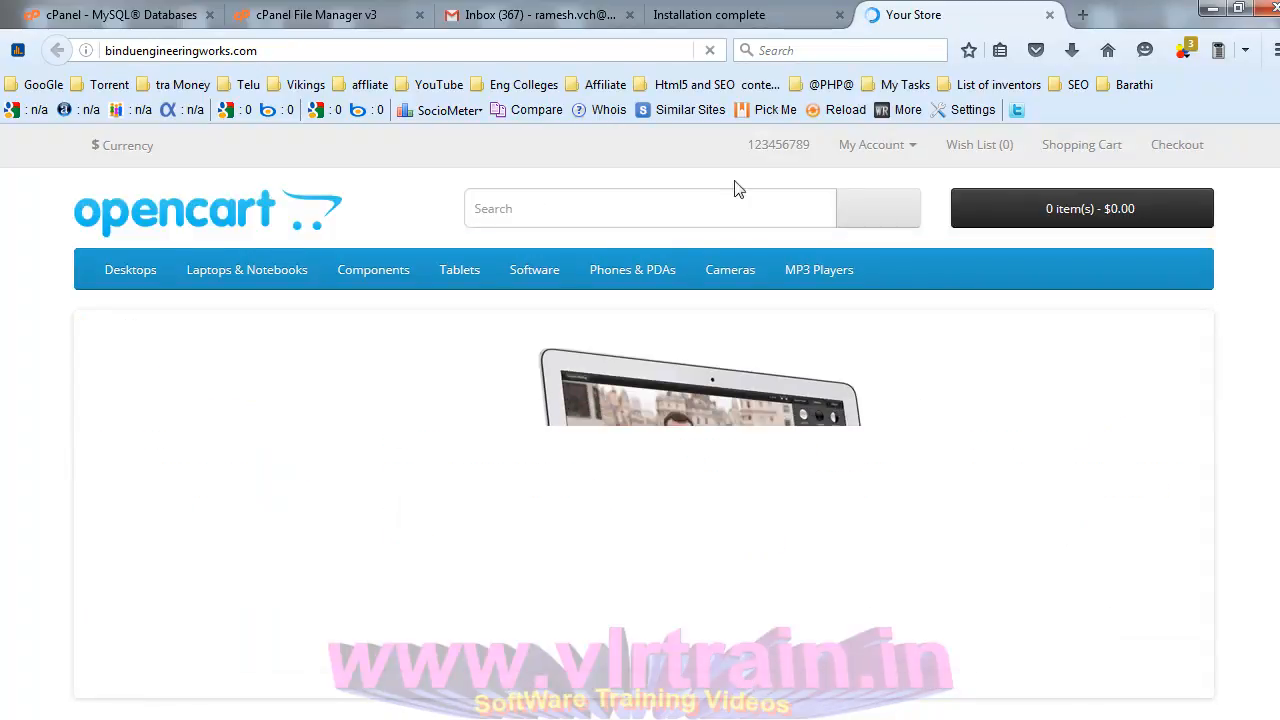
scroll(751, 166, down, 4)
scroll(1268, 440, down, 5)
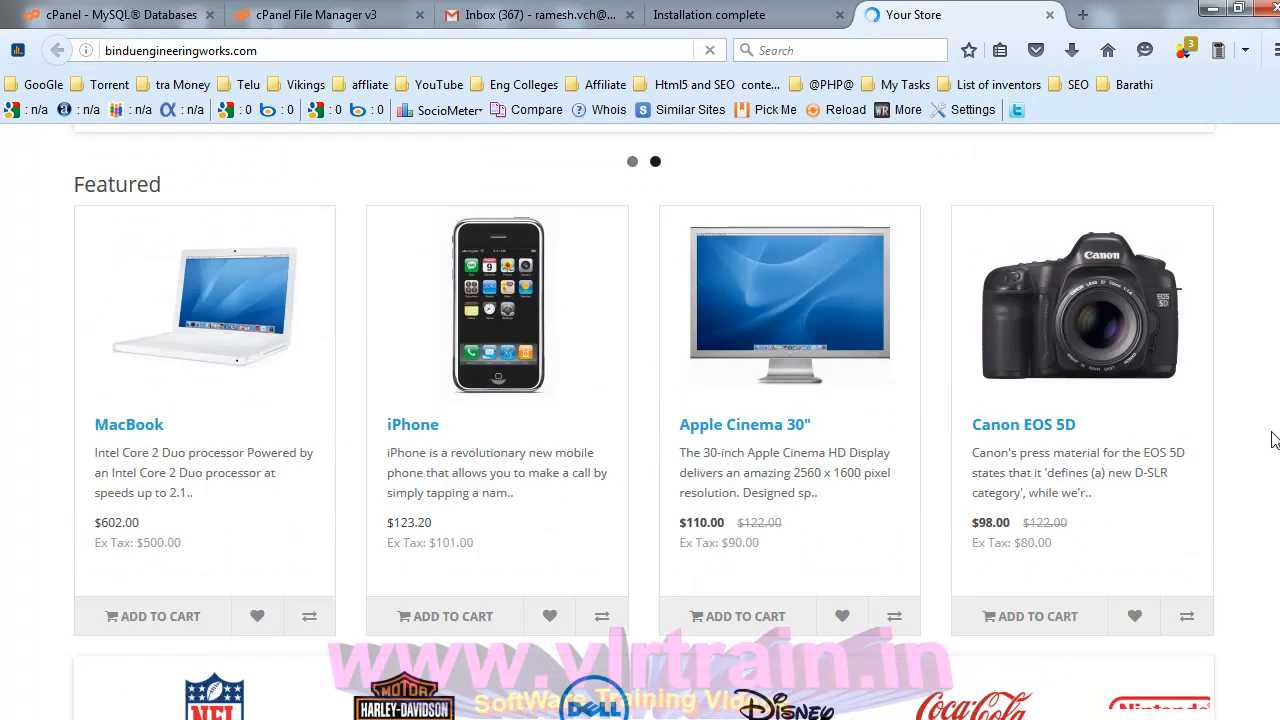
drag(1272, 166, 1249, 194)
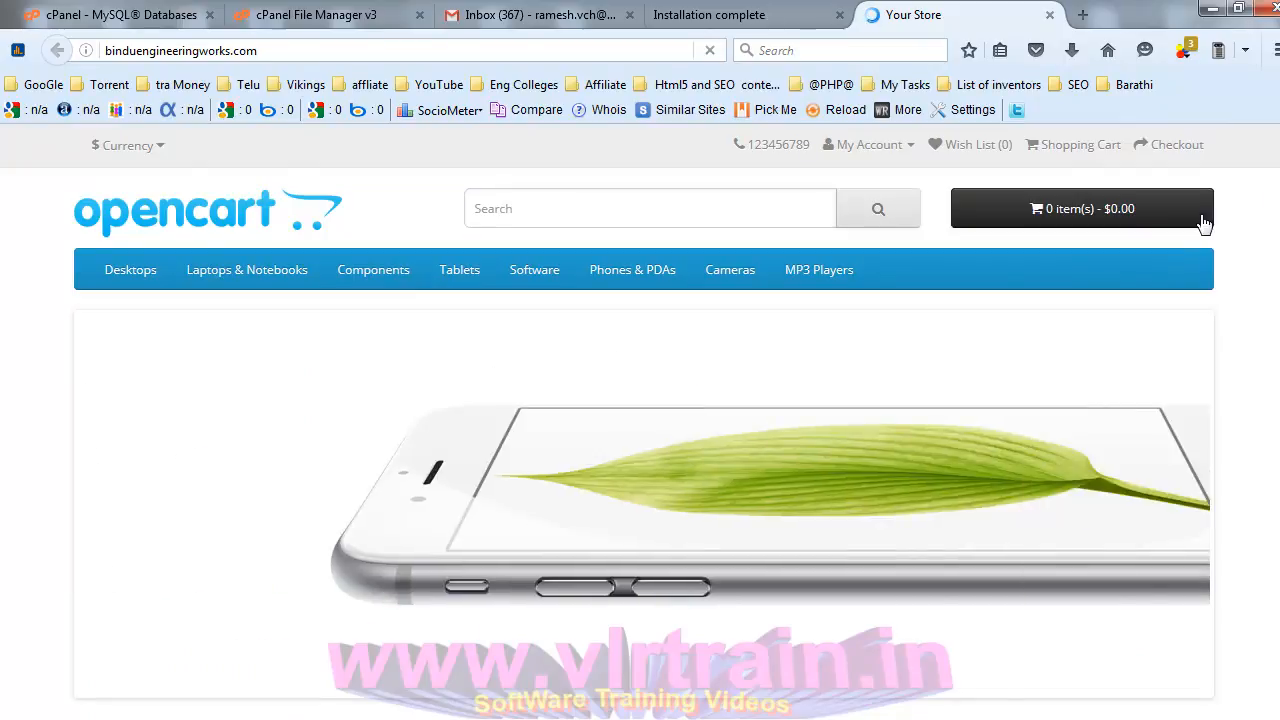
- Highlight the reminder to delete the install directory, then show public_html in the file manager
click(731, 22)
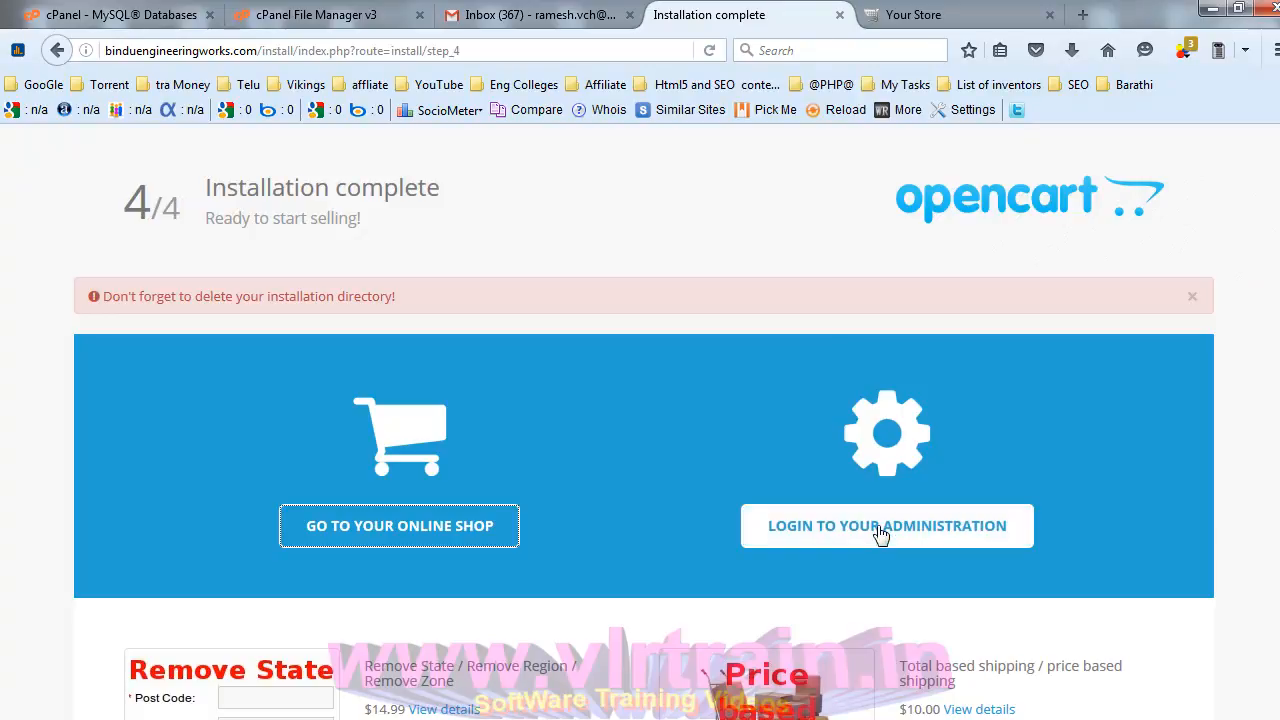
drag(130, 296, 398, 298)
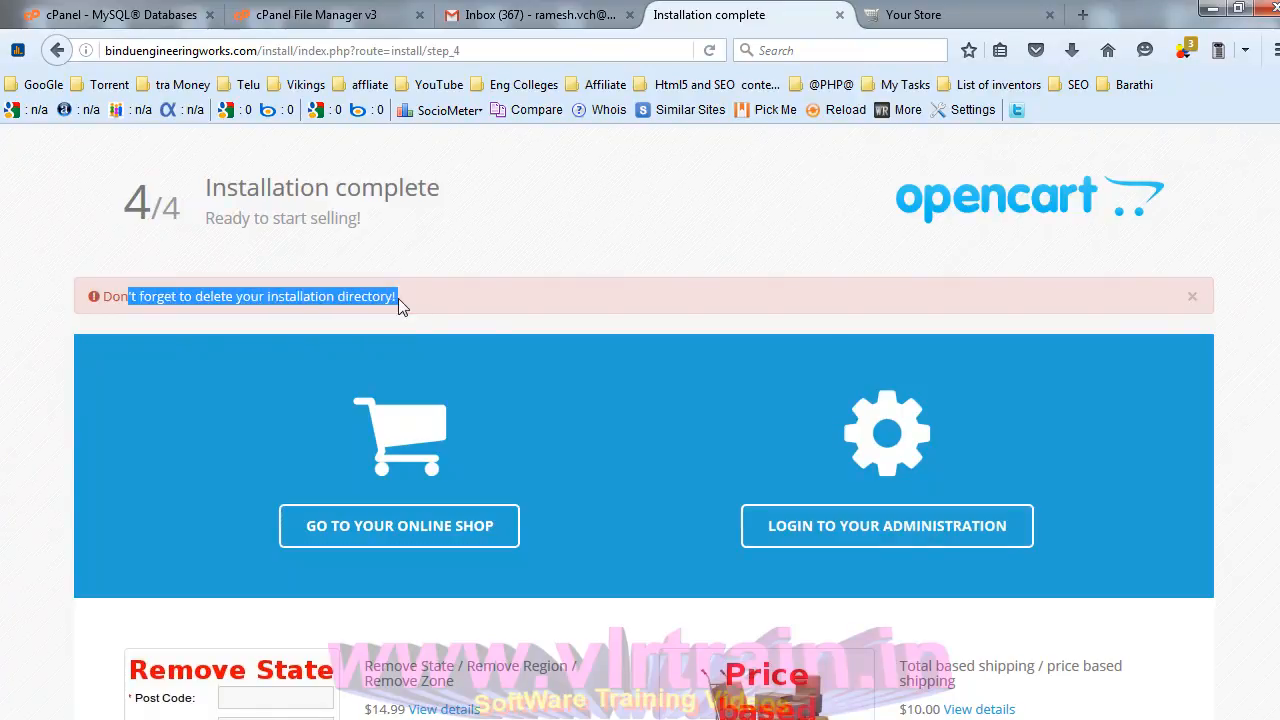
click(311, 20)
click(482, 296)
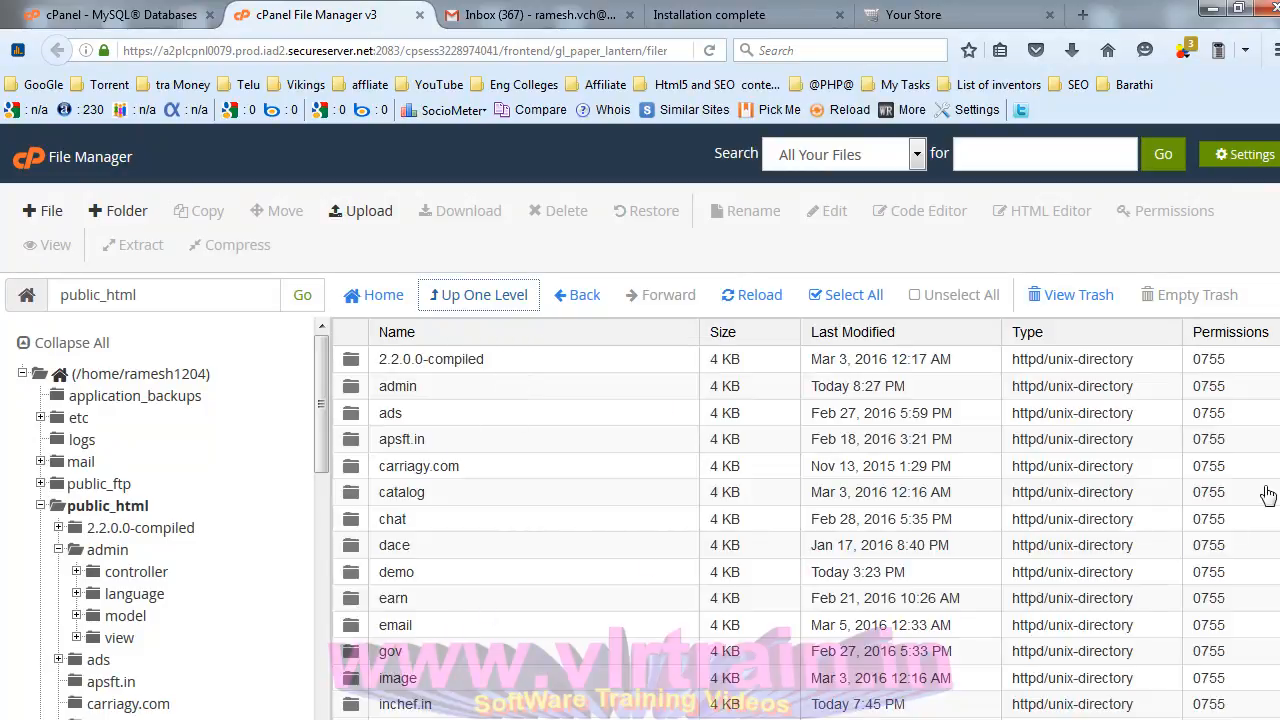
- Move the install folder in public_html to the trash
scroll(1143, 518, down, 2)
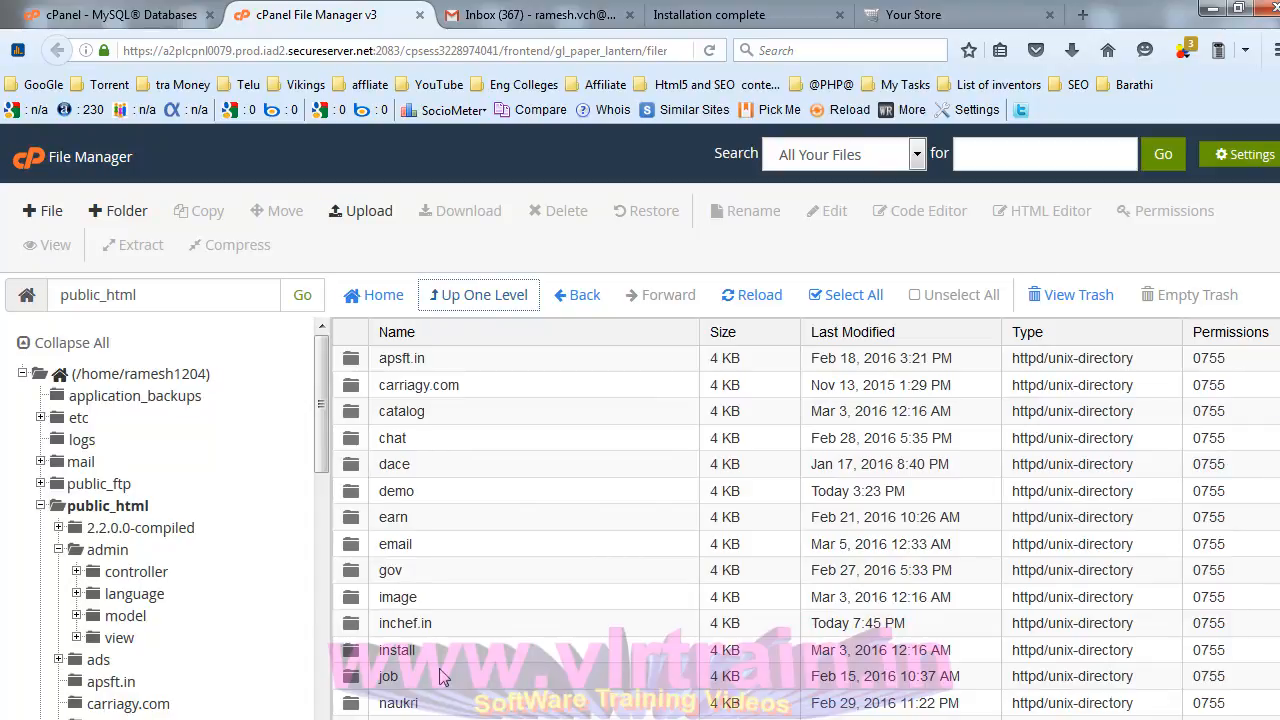
click(441, 655)
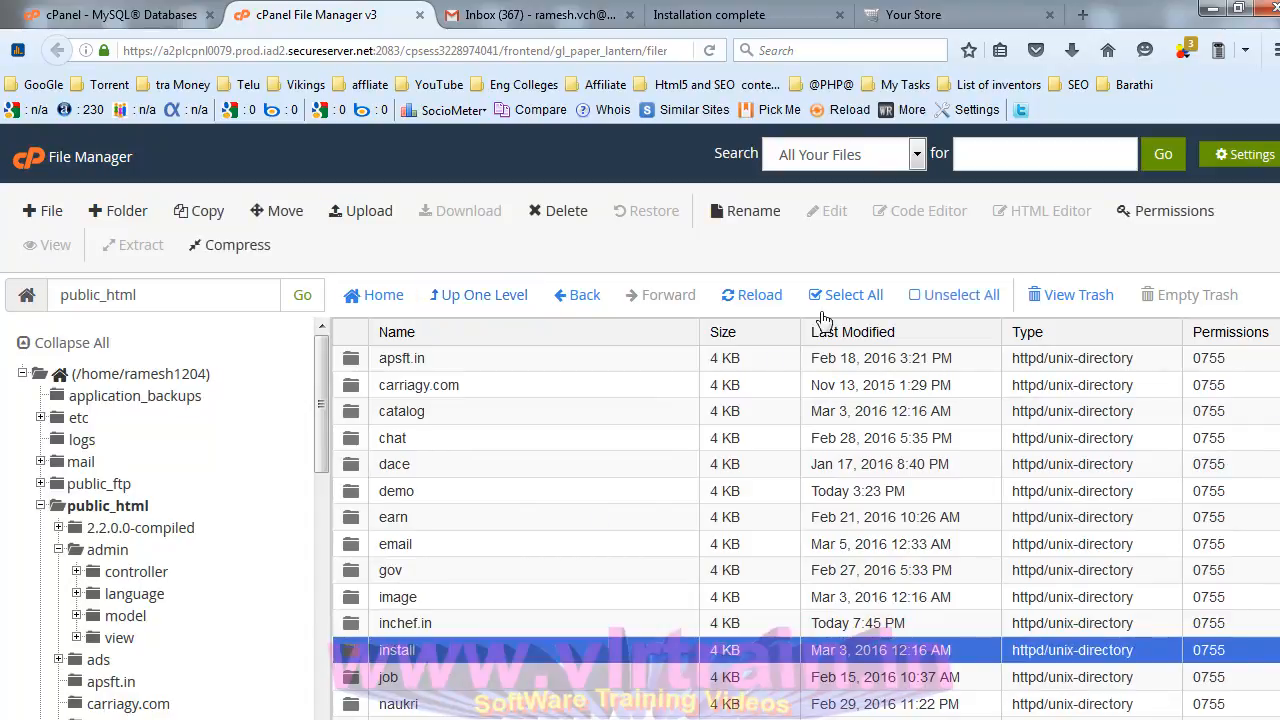
click(562, 212)
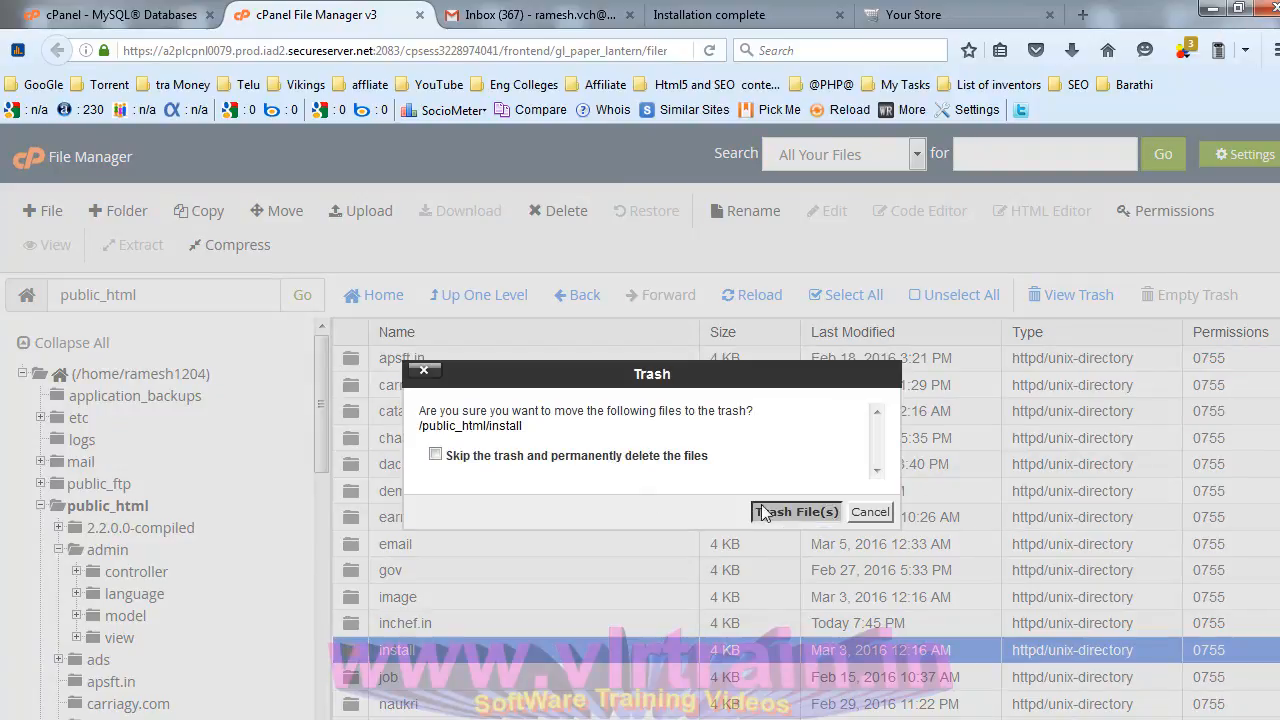
click(779, 511)
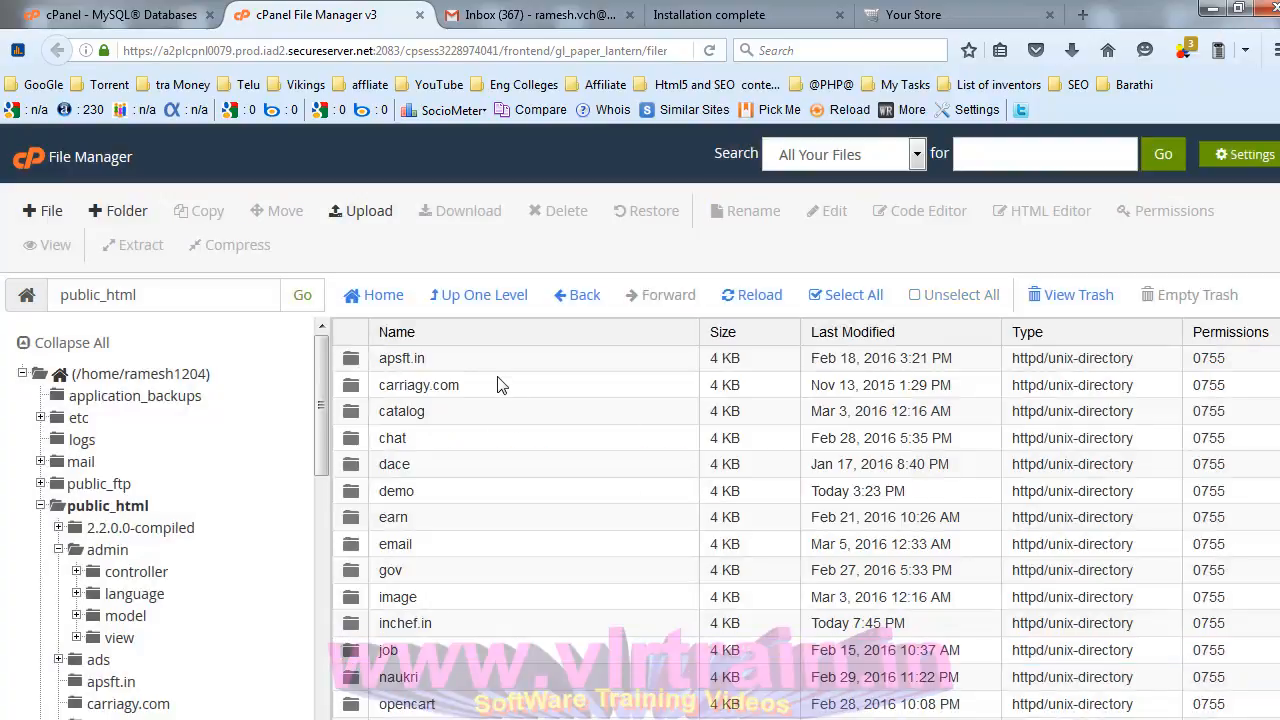
- Move the 2.2.0.0-compiled folder to the trash
scroll(590, 600, down, 5)
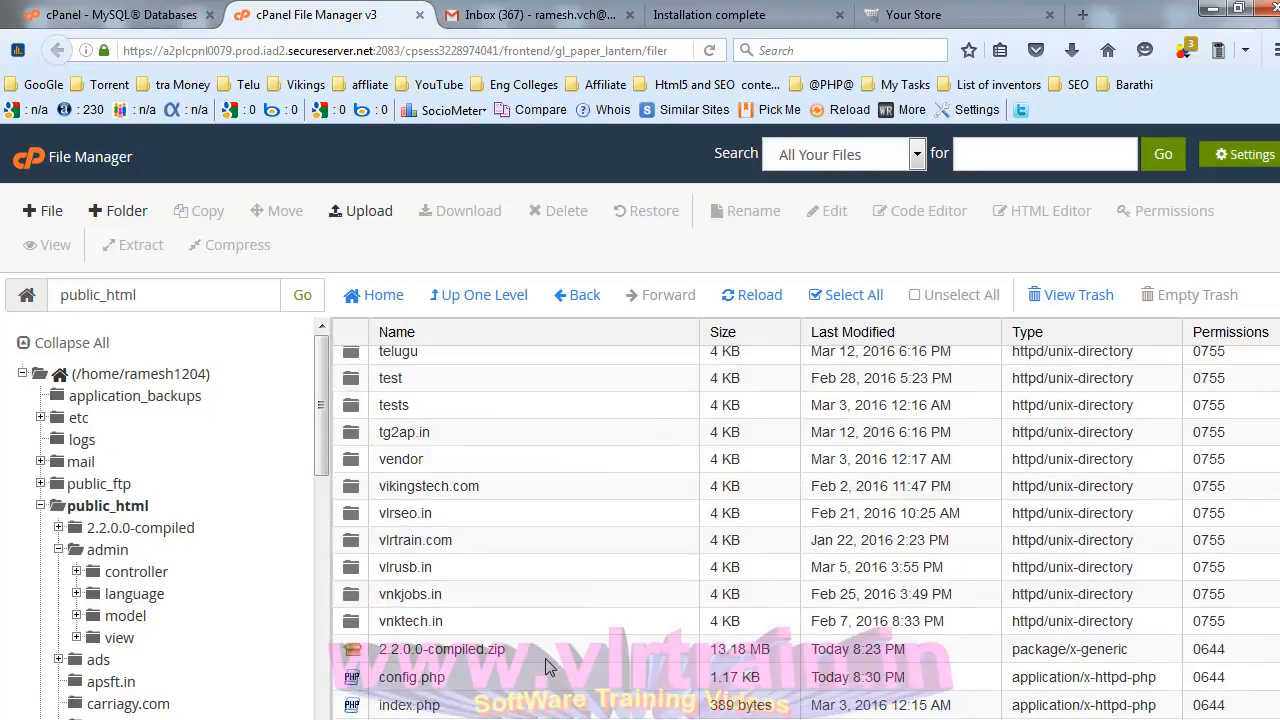
click(789, 647)
scroll(806, 532, up, 6)
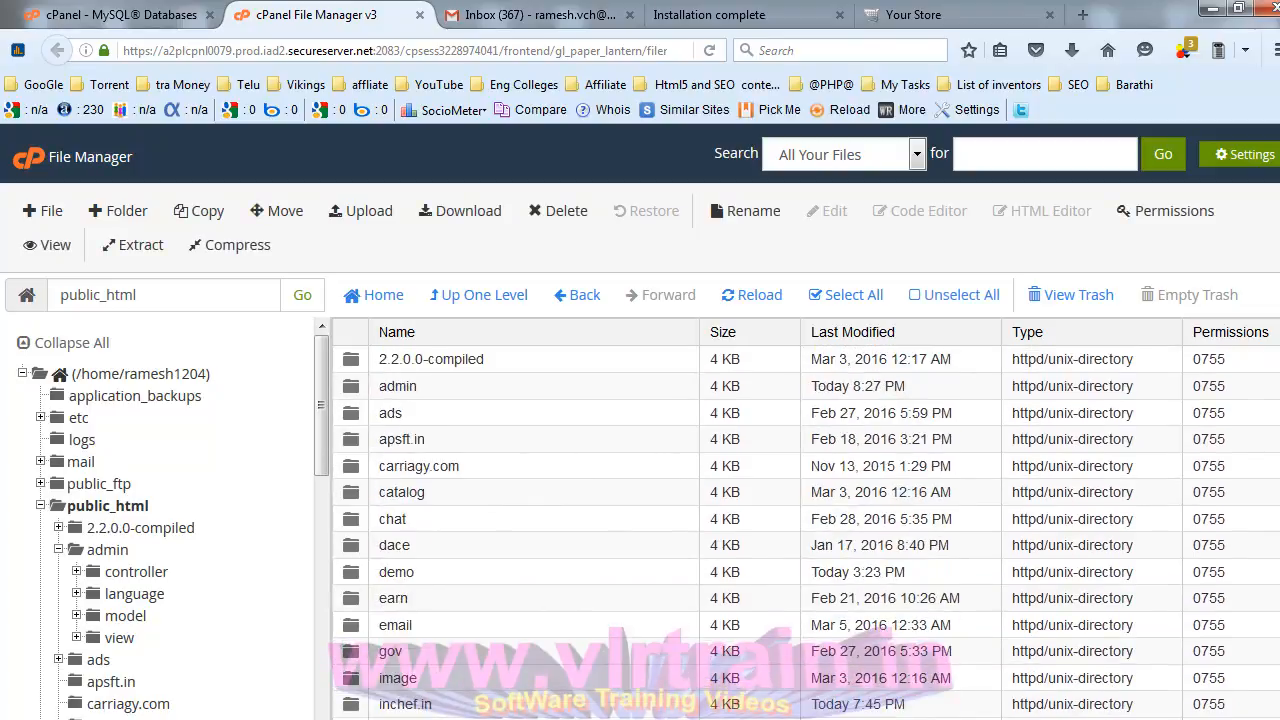
click(497, 366)
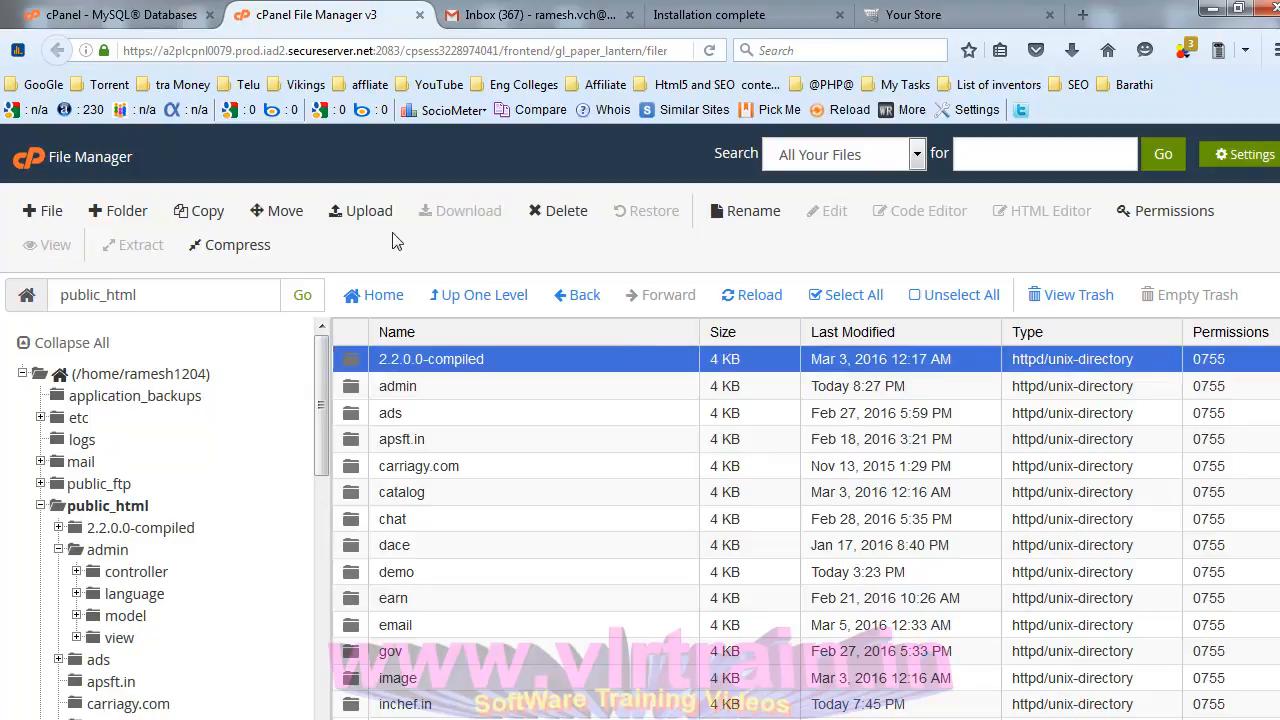
click(557, 211)
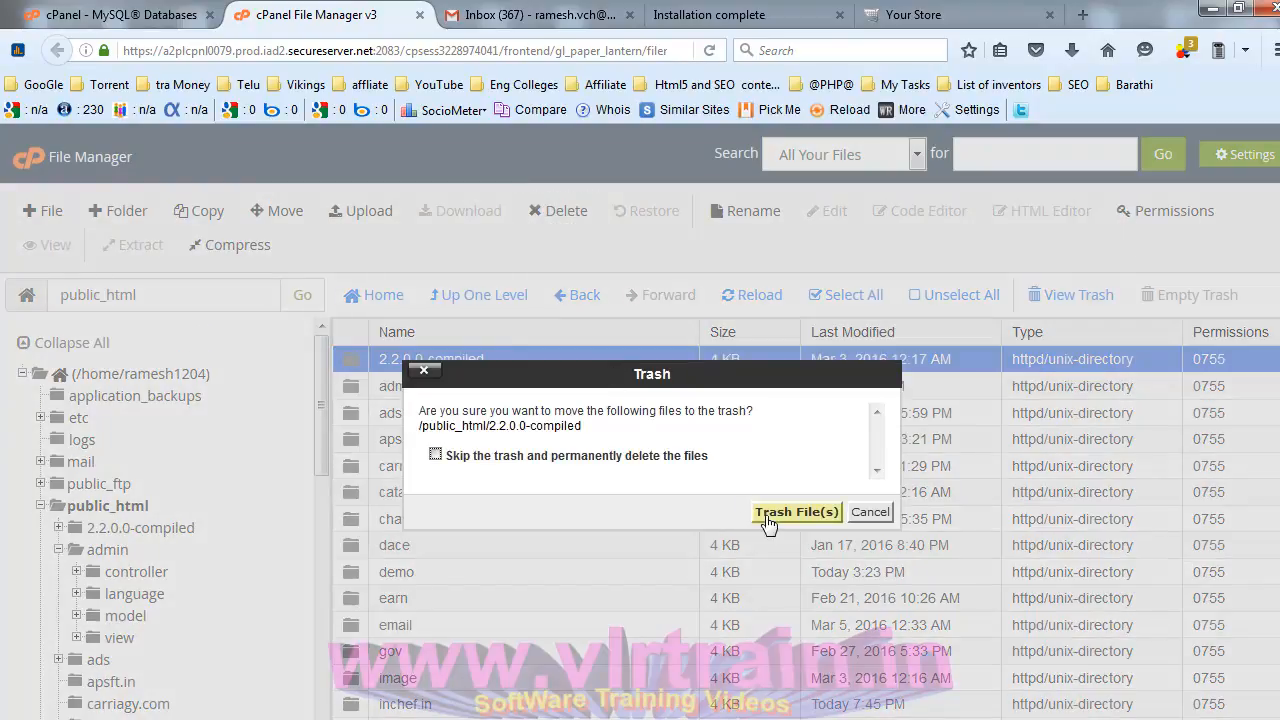
click(775, 514)
- Confirm the installer URL now gives 404, then remove 'install/index.php?route=install/step_4' to load the site root
click(736, 22)
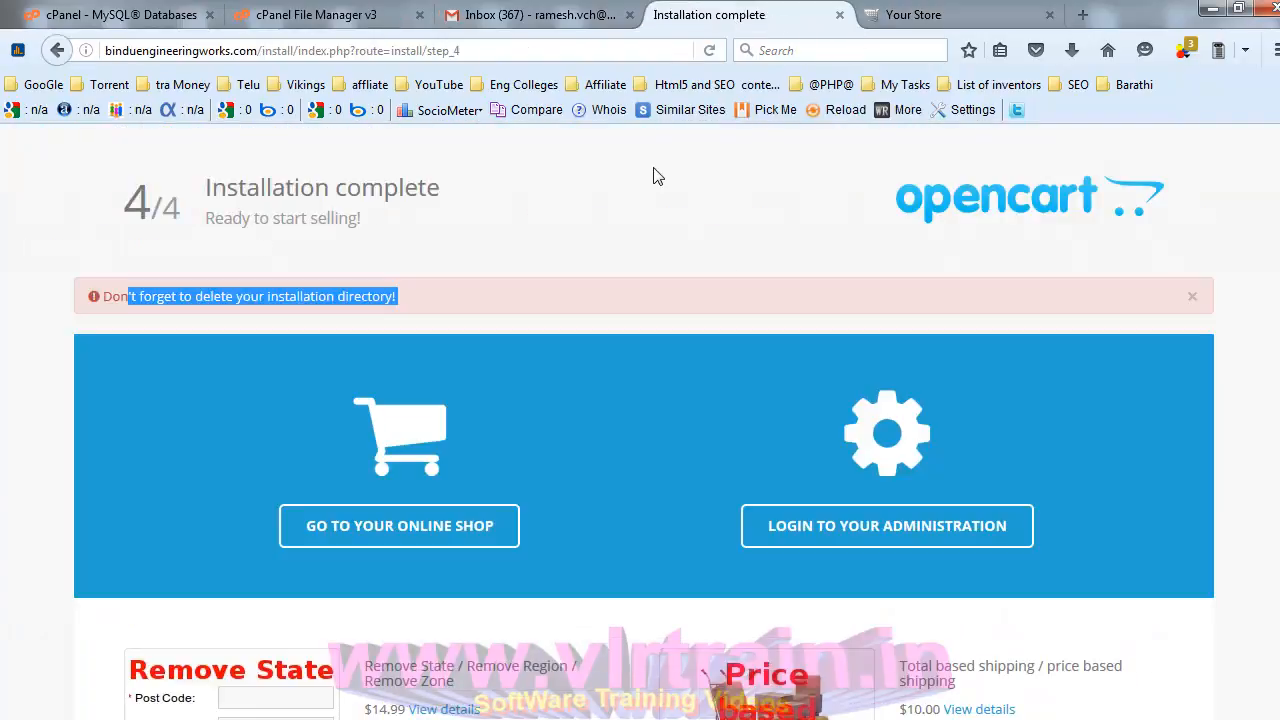
key(F5)
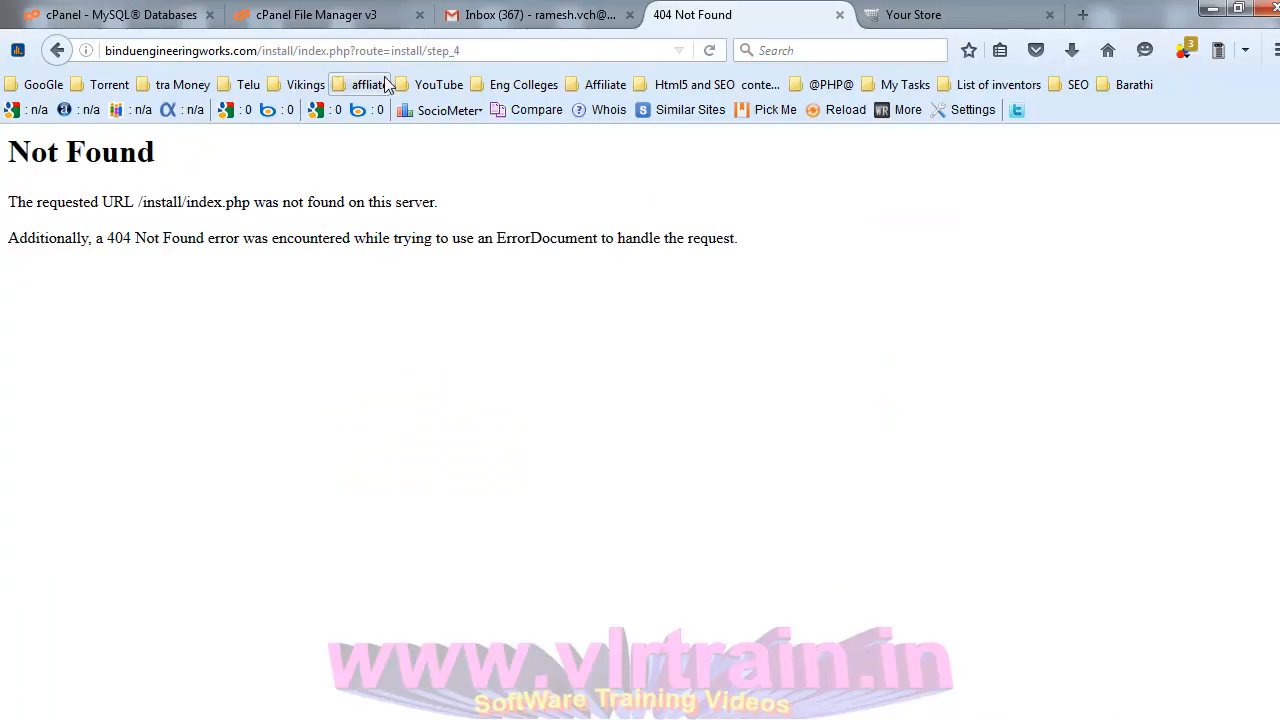
drag(492, 50, 267, 62)
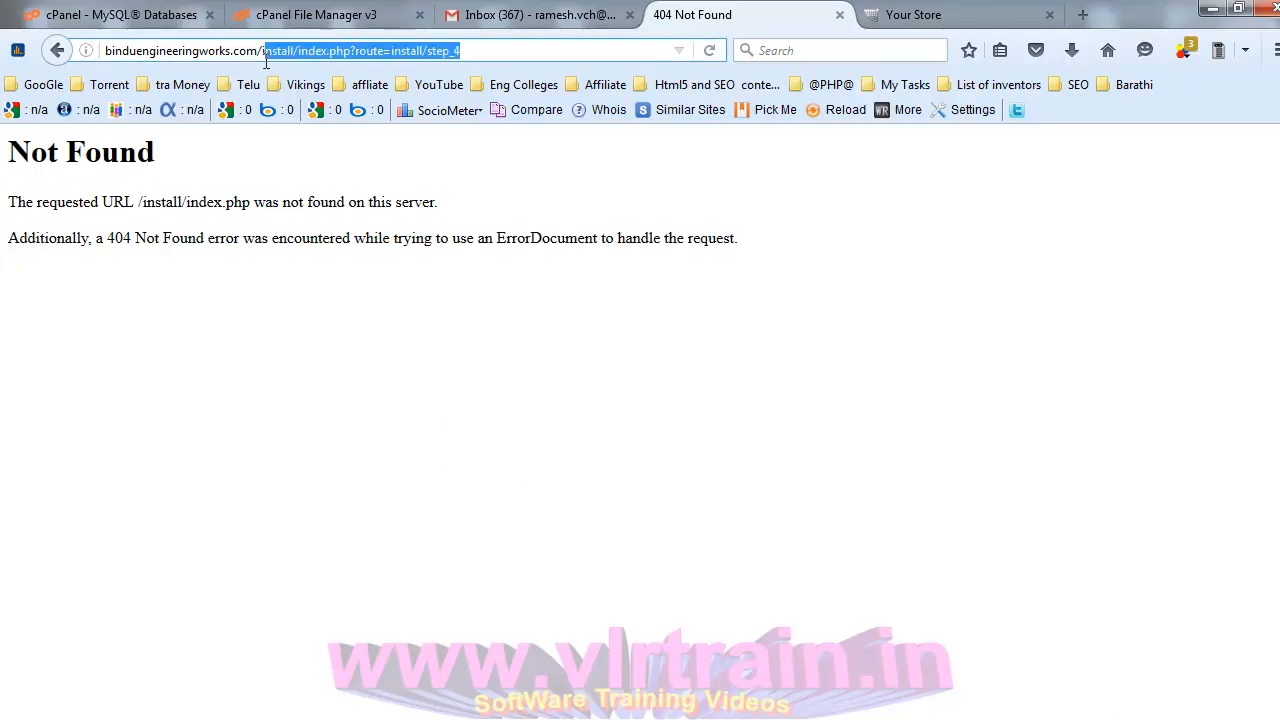
key(BackSpace)
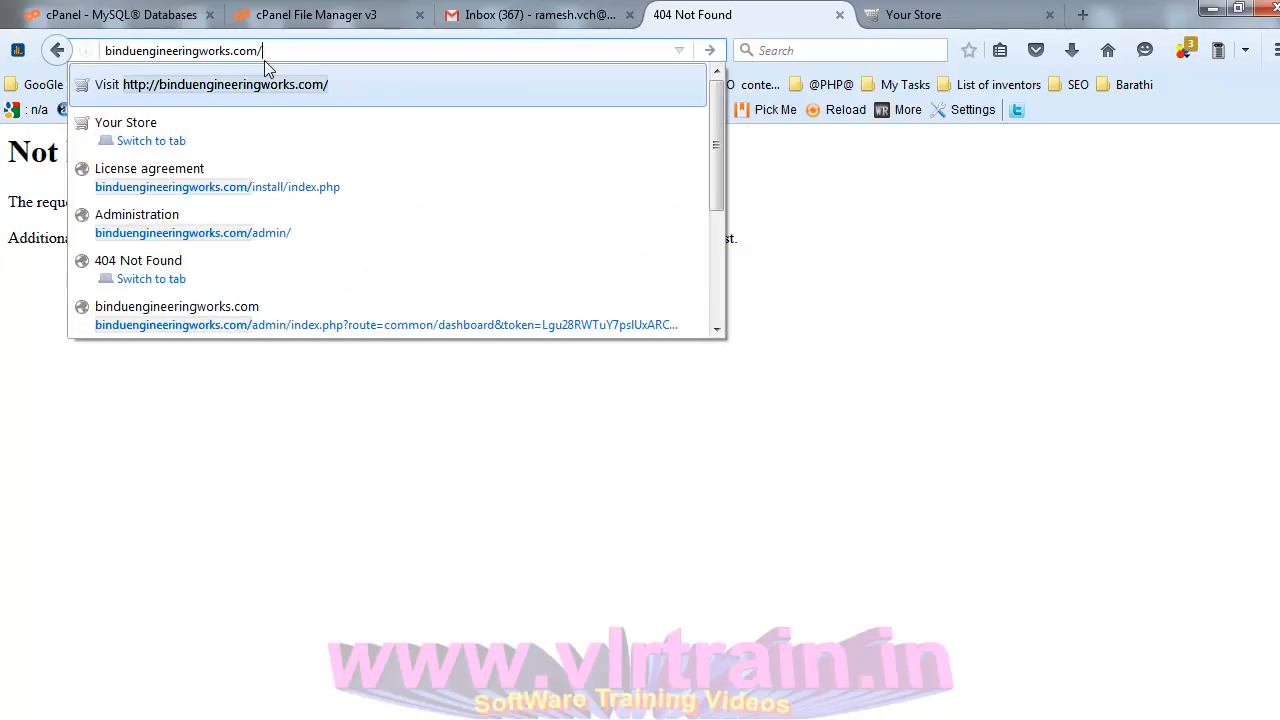
key(Return)
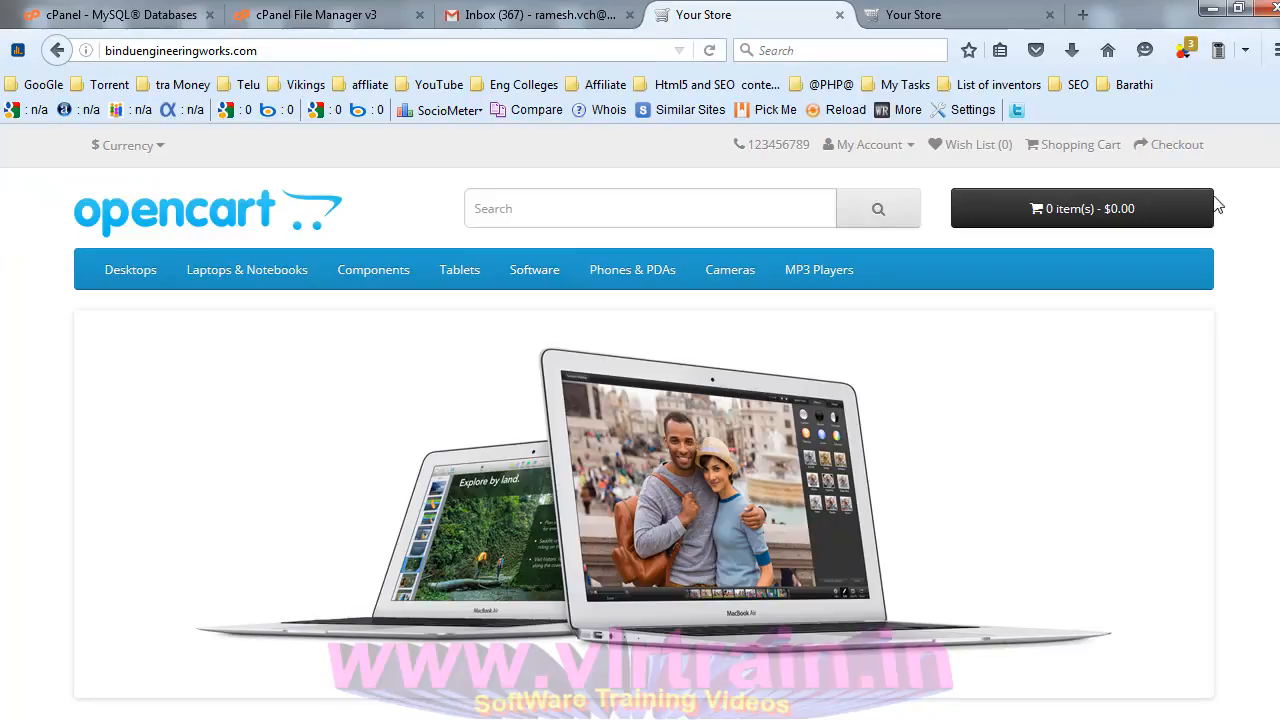
- On the live storefront, start appending '/a' to the site address toward the admin area
click(895, 152)
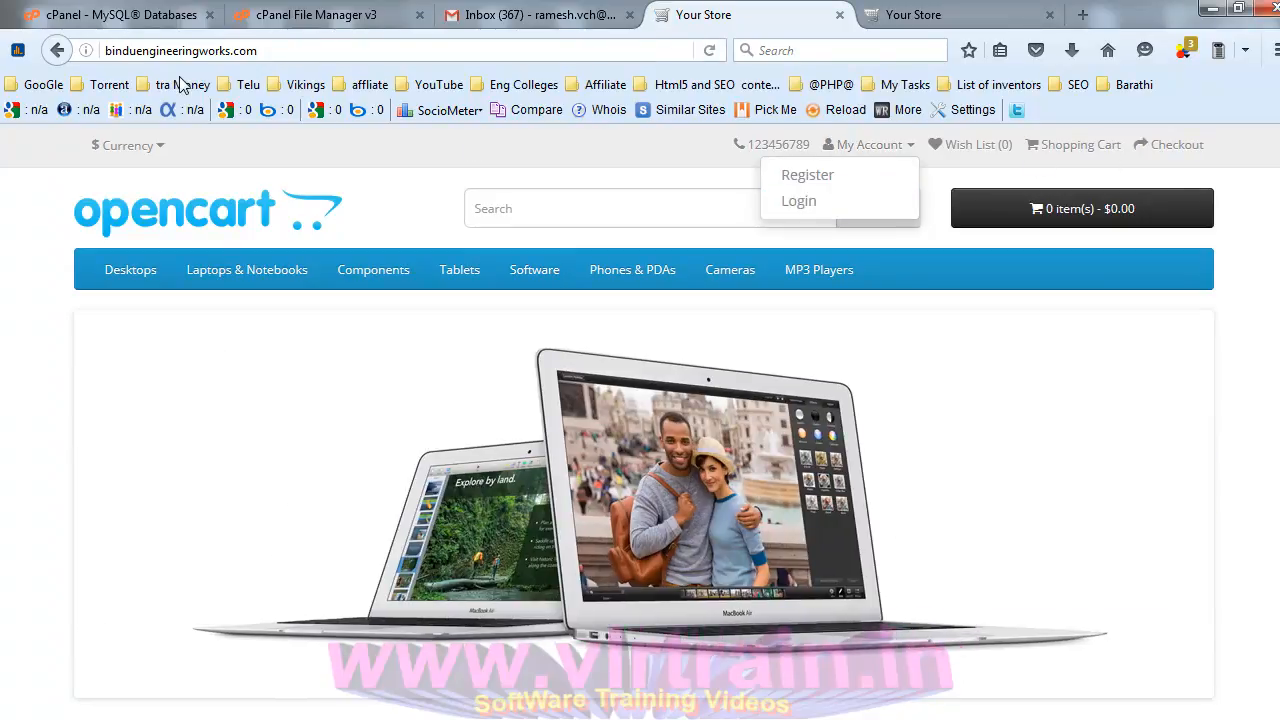
click(396, 58)
click(411, 54)
text(/)
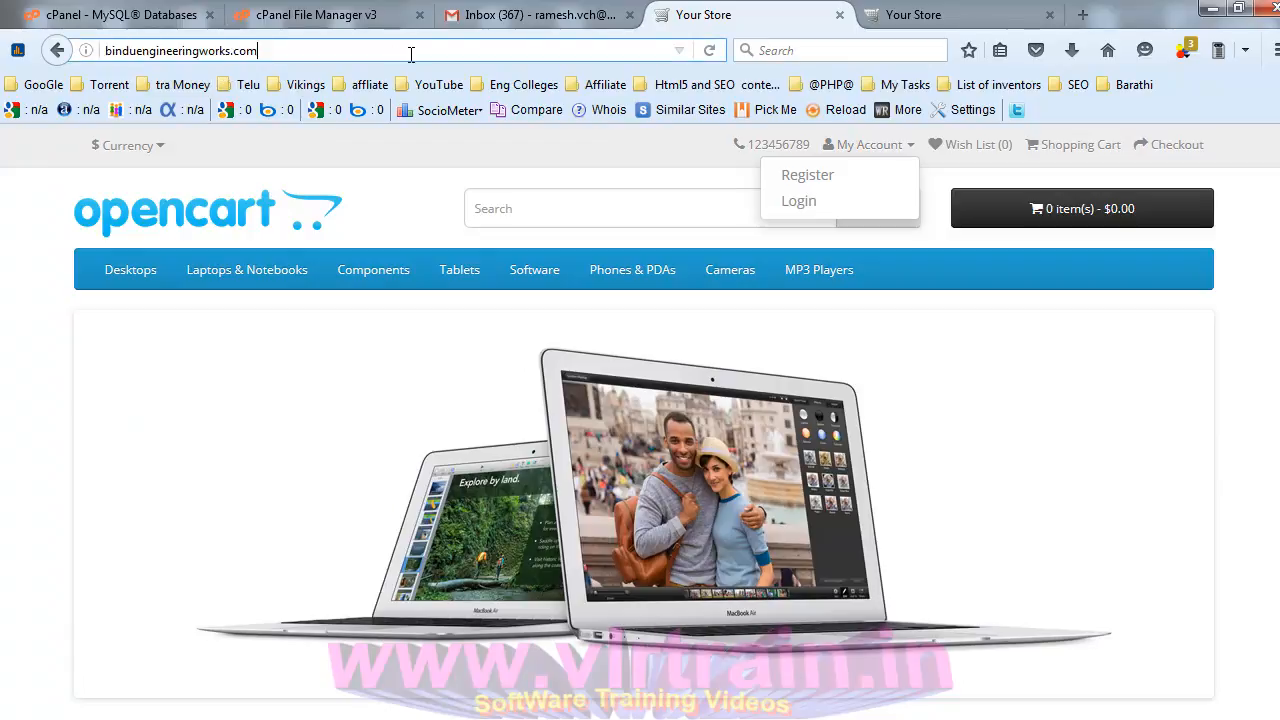
text(a)
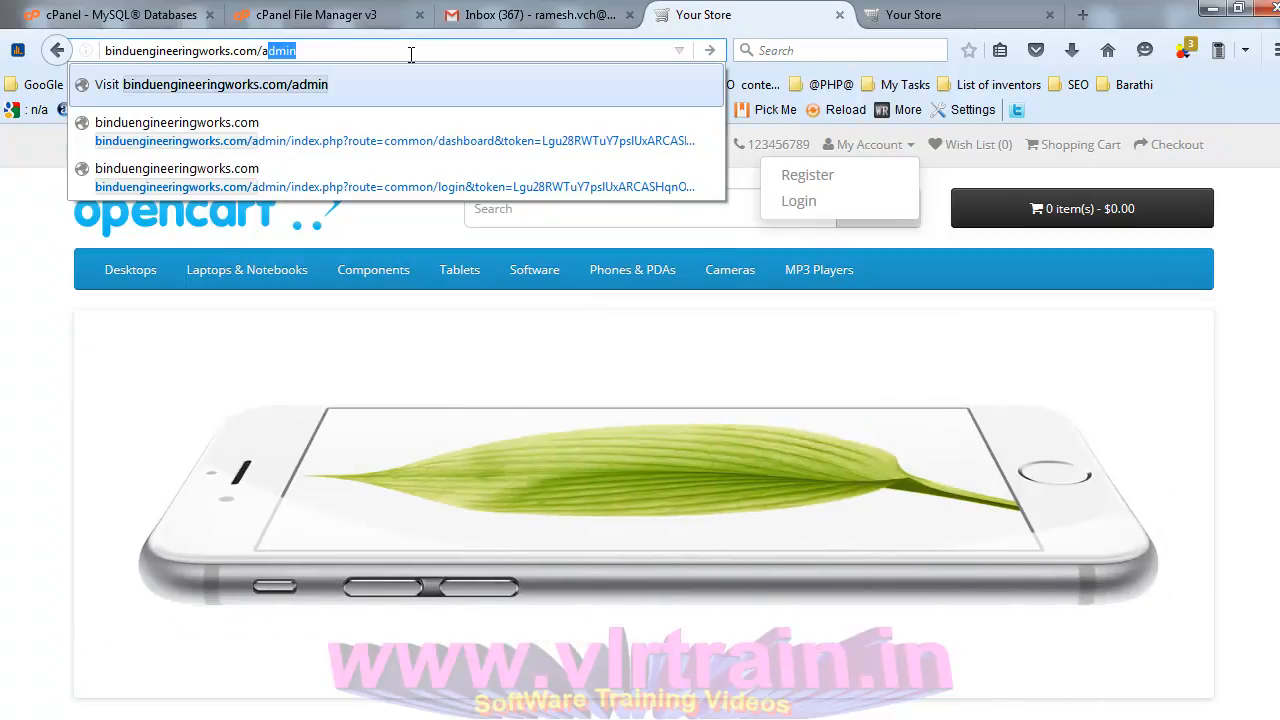
- Load the /admin login page and fill in the saved admin username from autofill
key(Return)
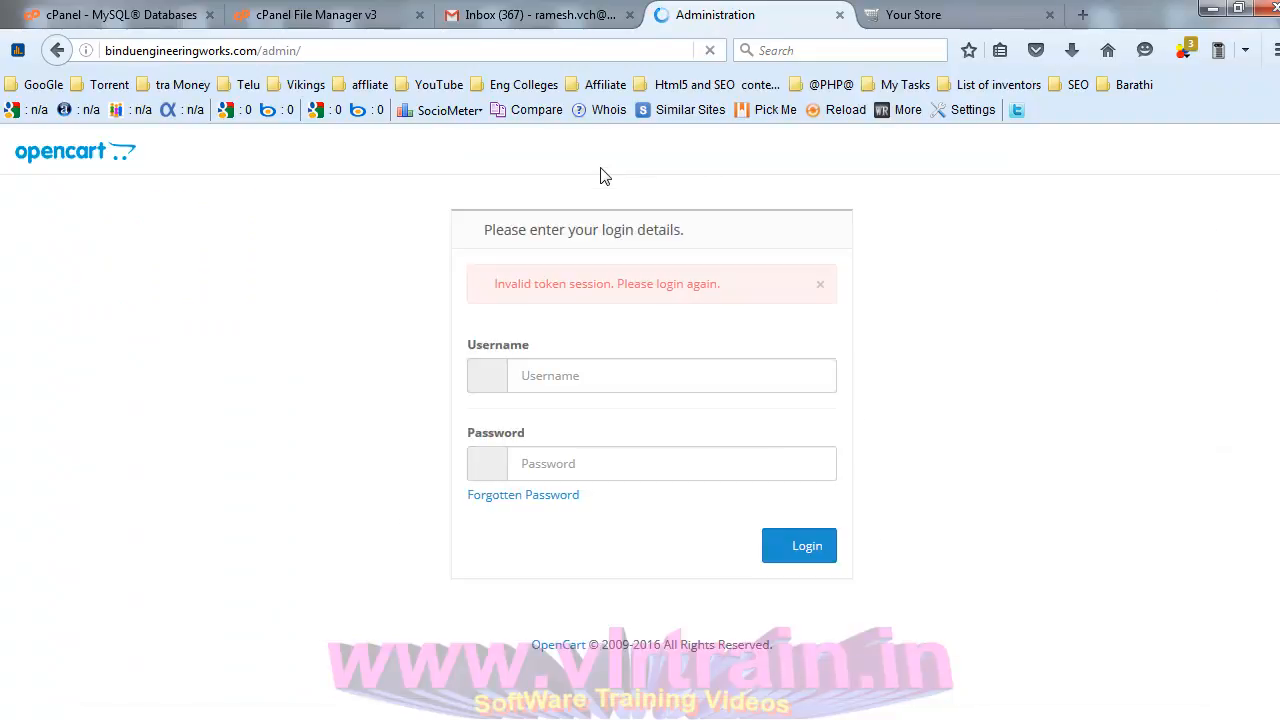
click(583, 382)
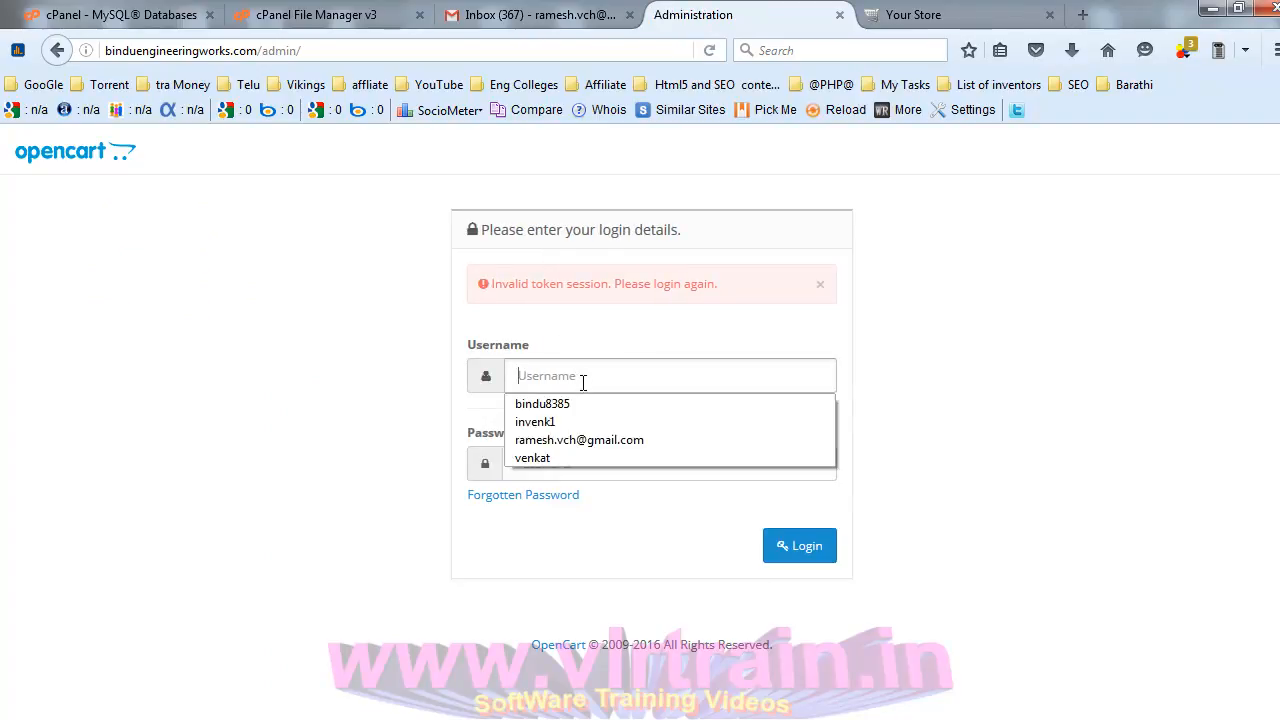
click(558, 458)
- Retype the admin password, submit the login, and update the saved login in Firefox
drag(592, 465, 500, 466)
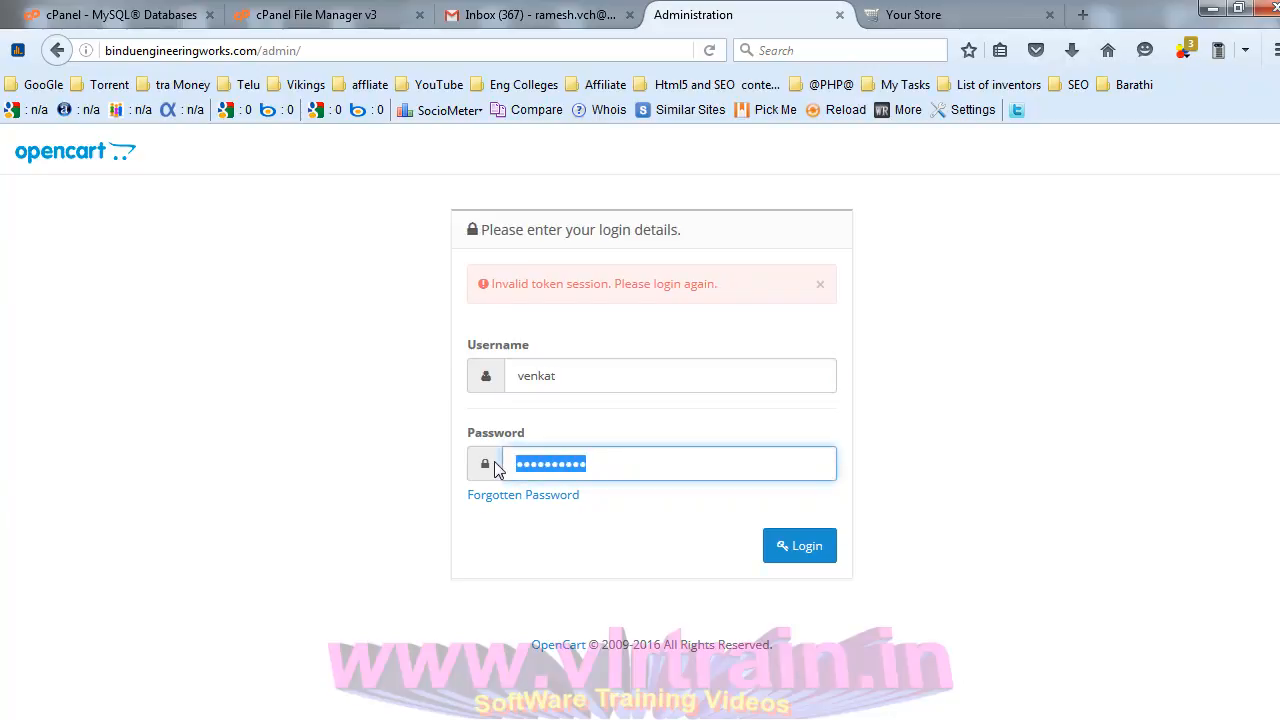
text(••)
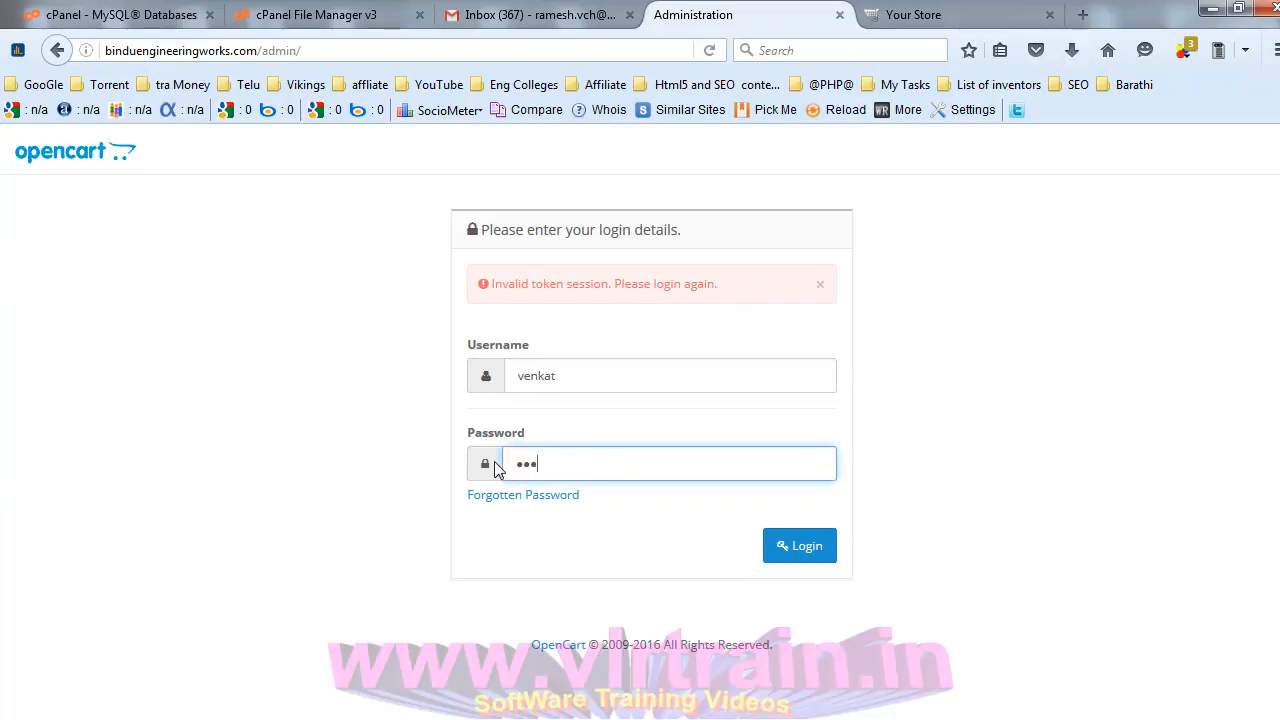
text(••••••)
click(806, 552)
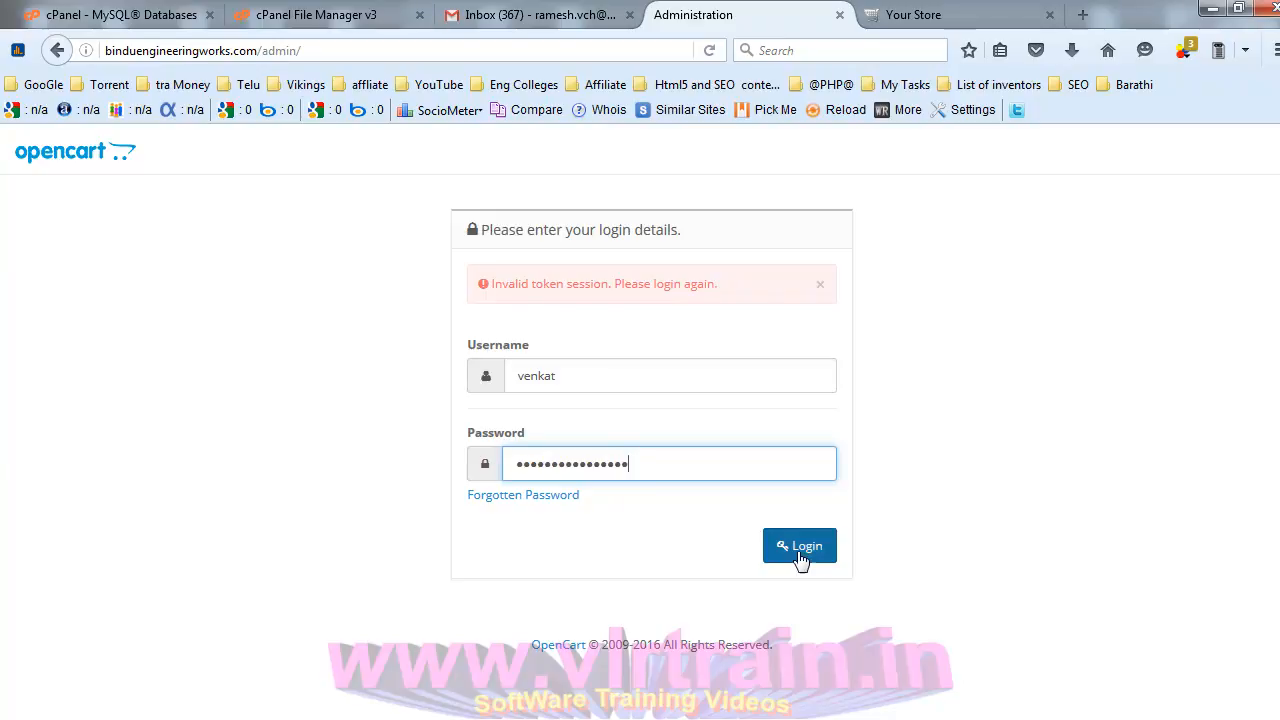
click(295, 214)
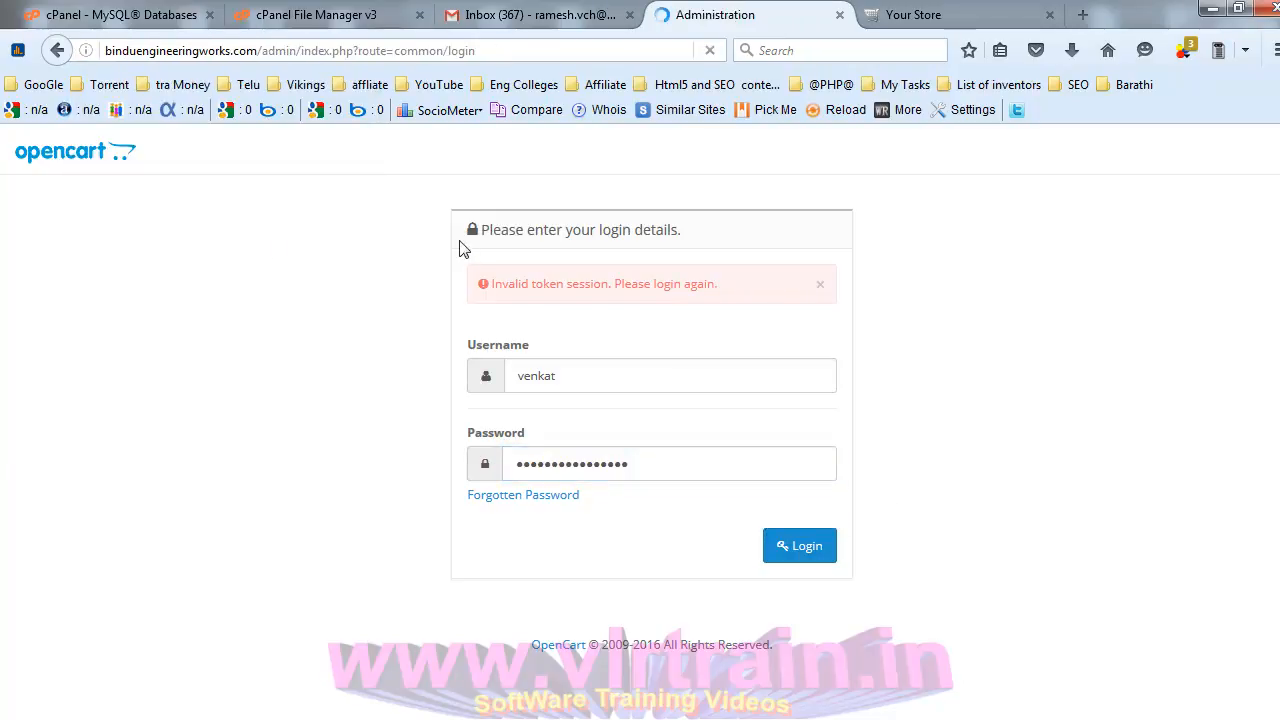
click(649, 468)
drag(651, 466, 492, 460)
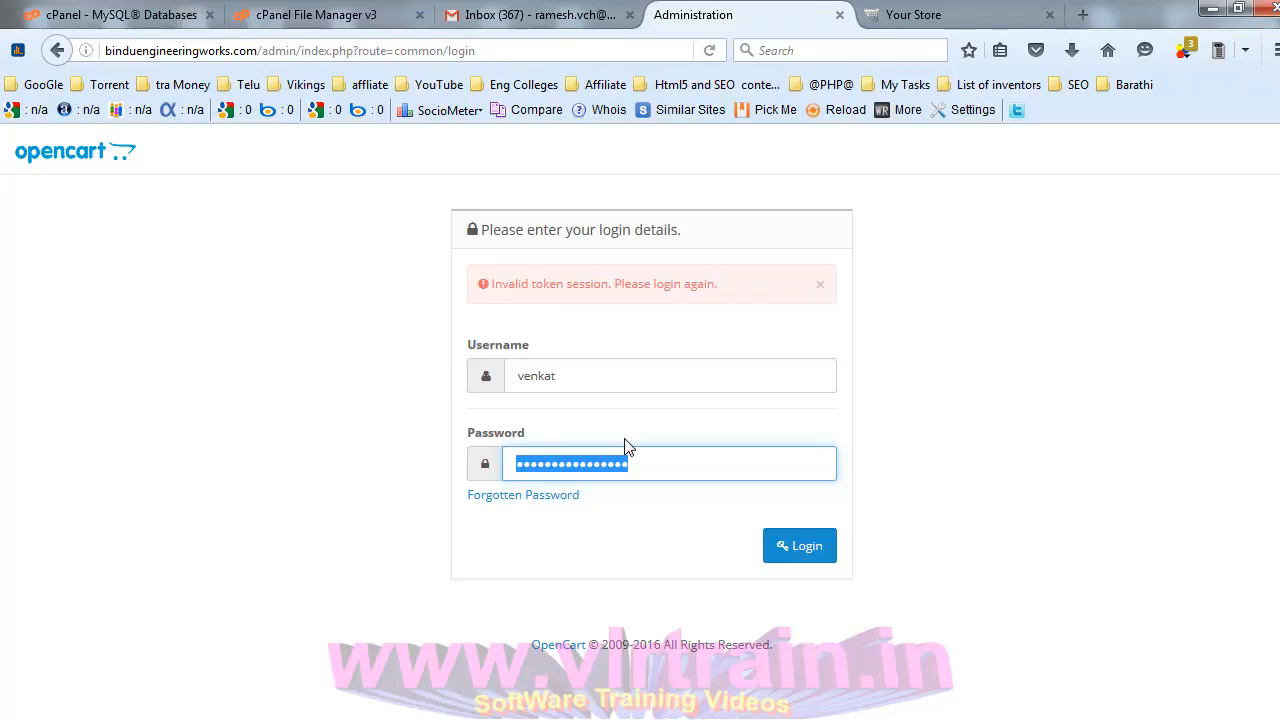
text(ve)
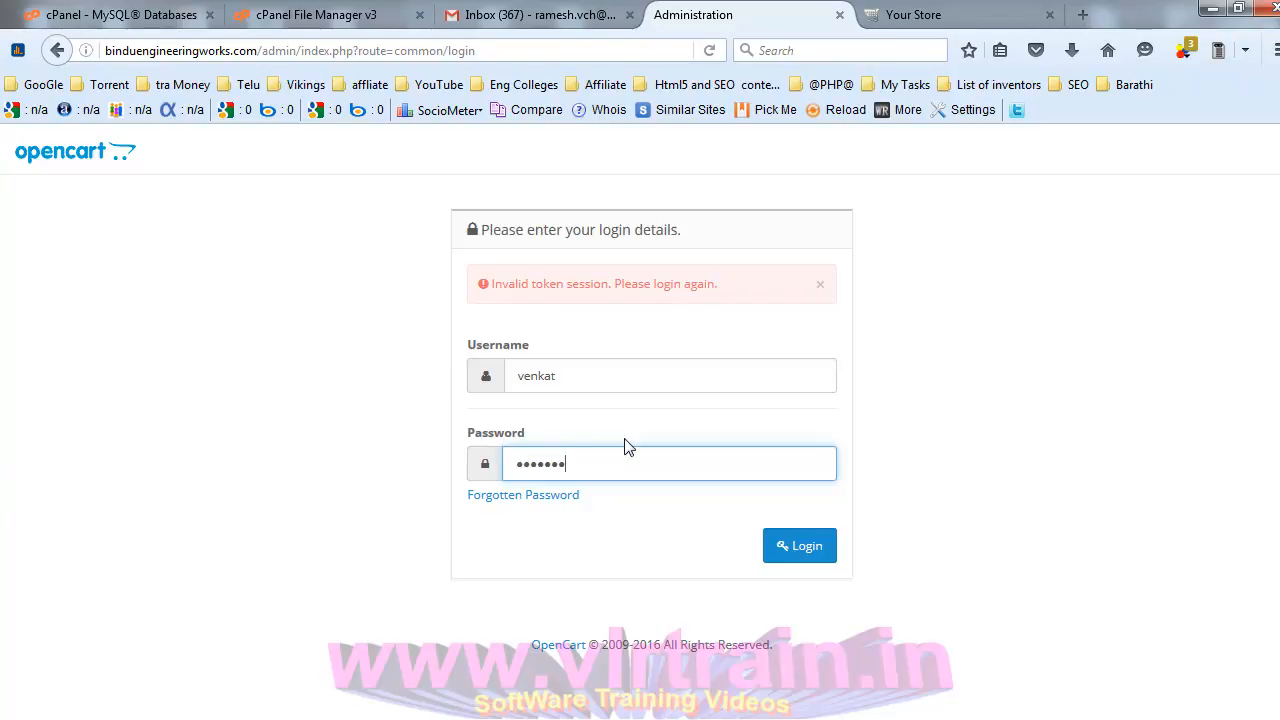
text(•••••••••)
click(806, 552)
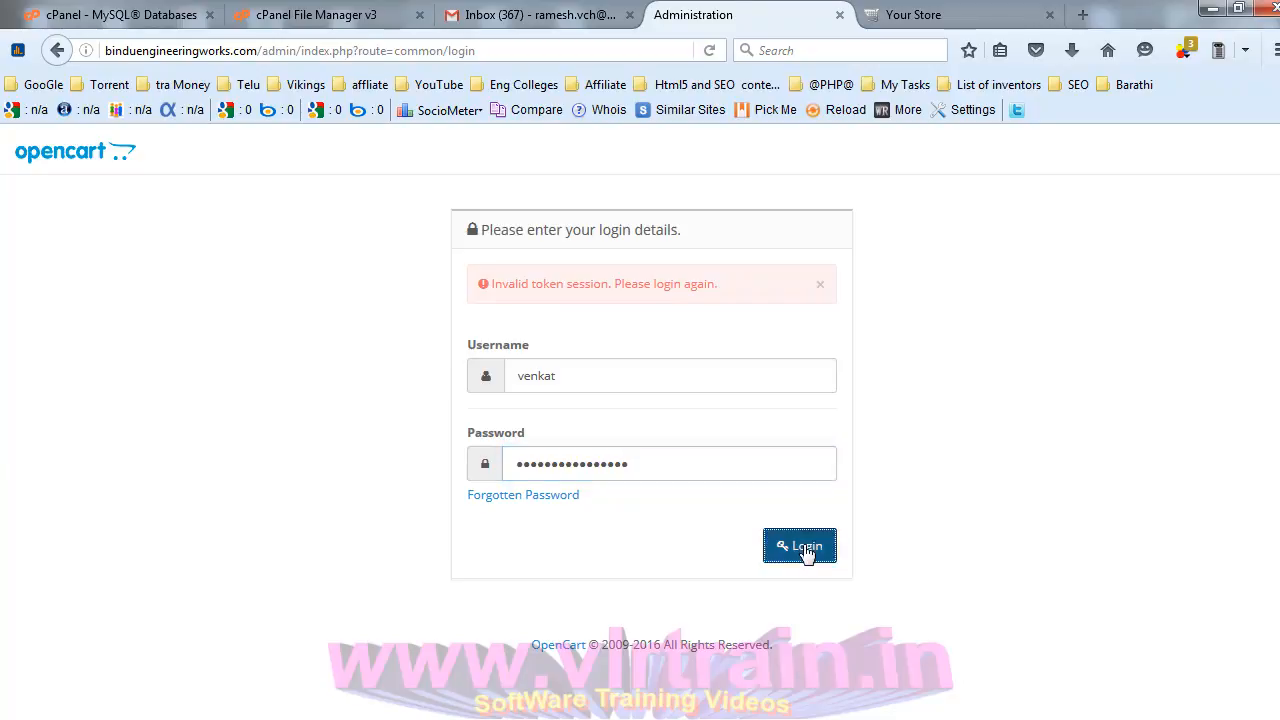
click(303, 212)
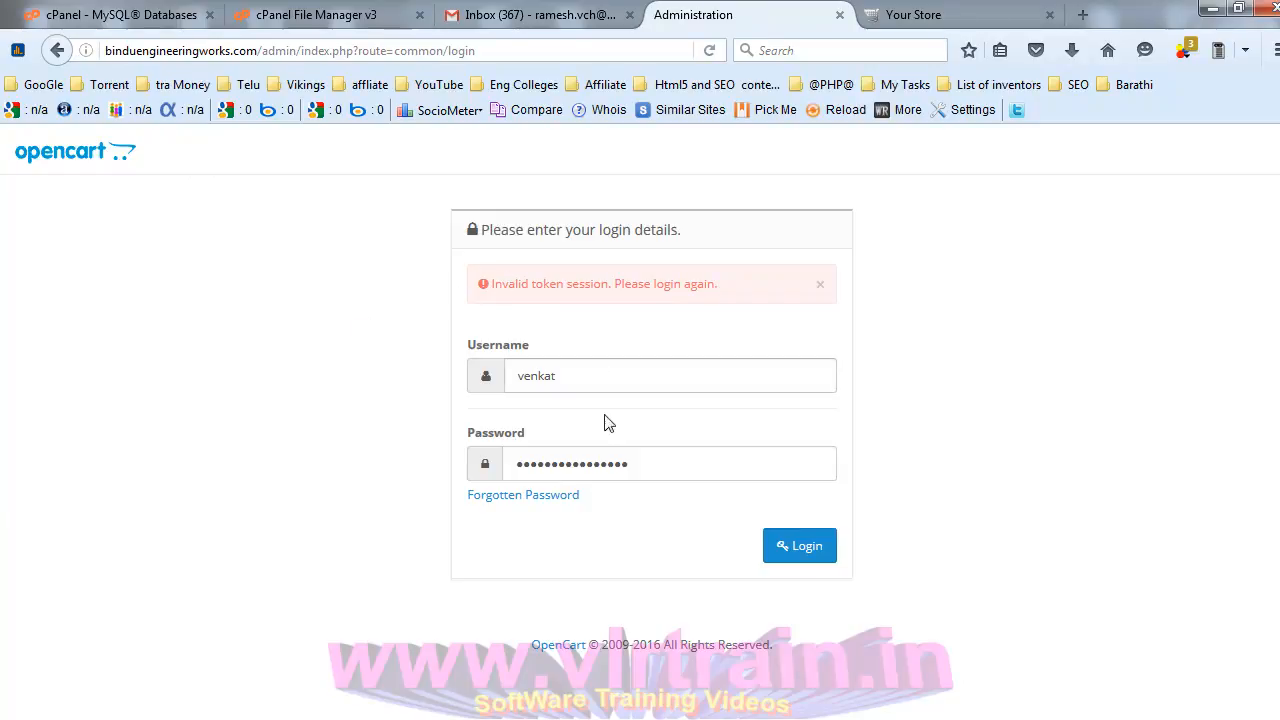
click(560, 464)
drag(654, 454, 486, 460)
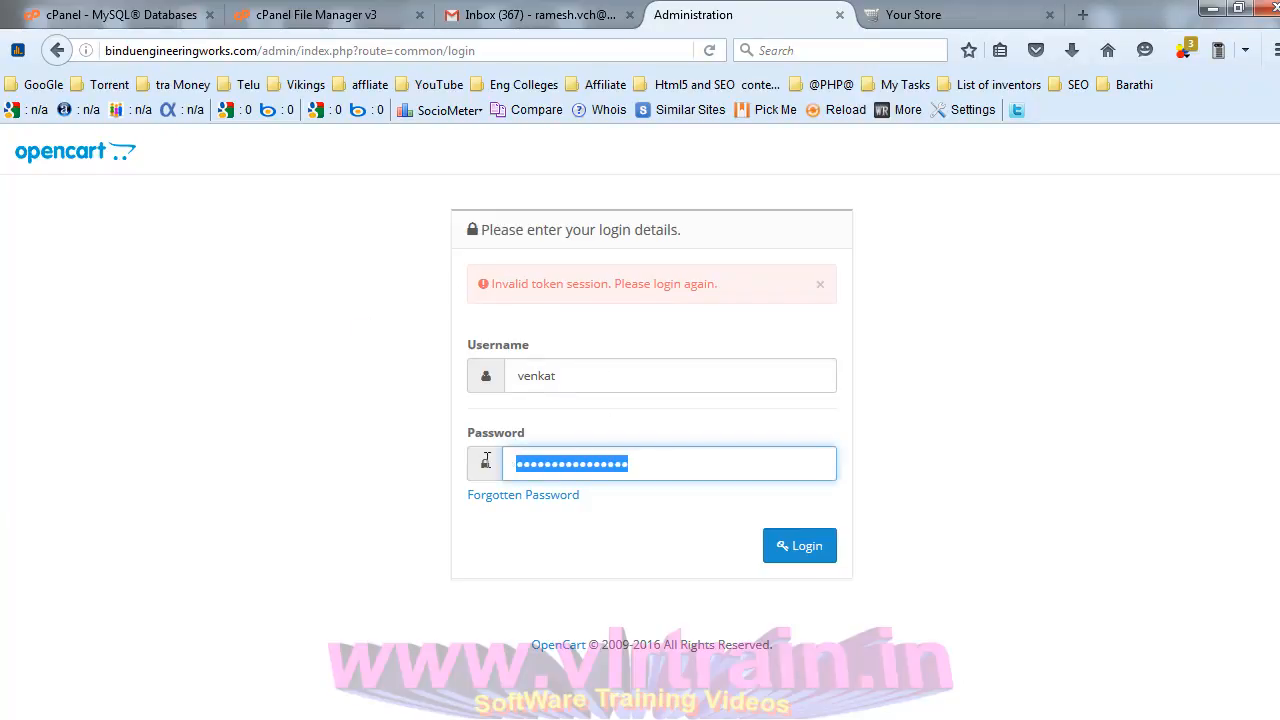
text(v)
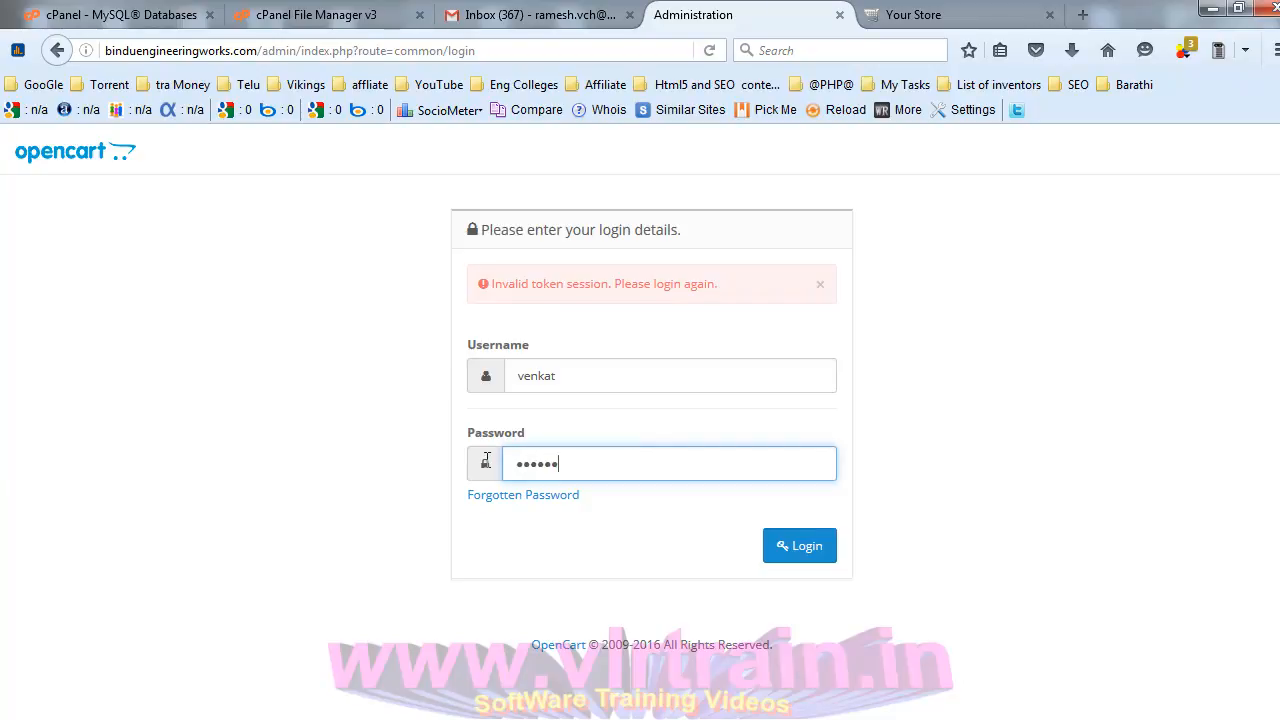
text(•••••••••)
click(796, 548)
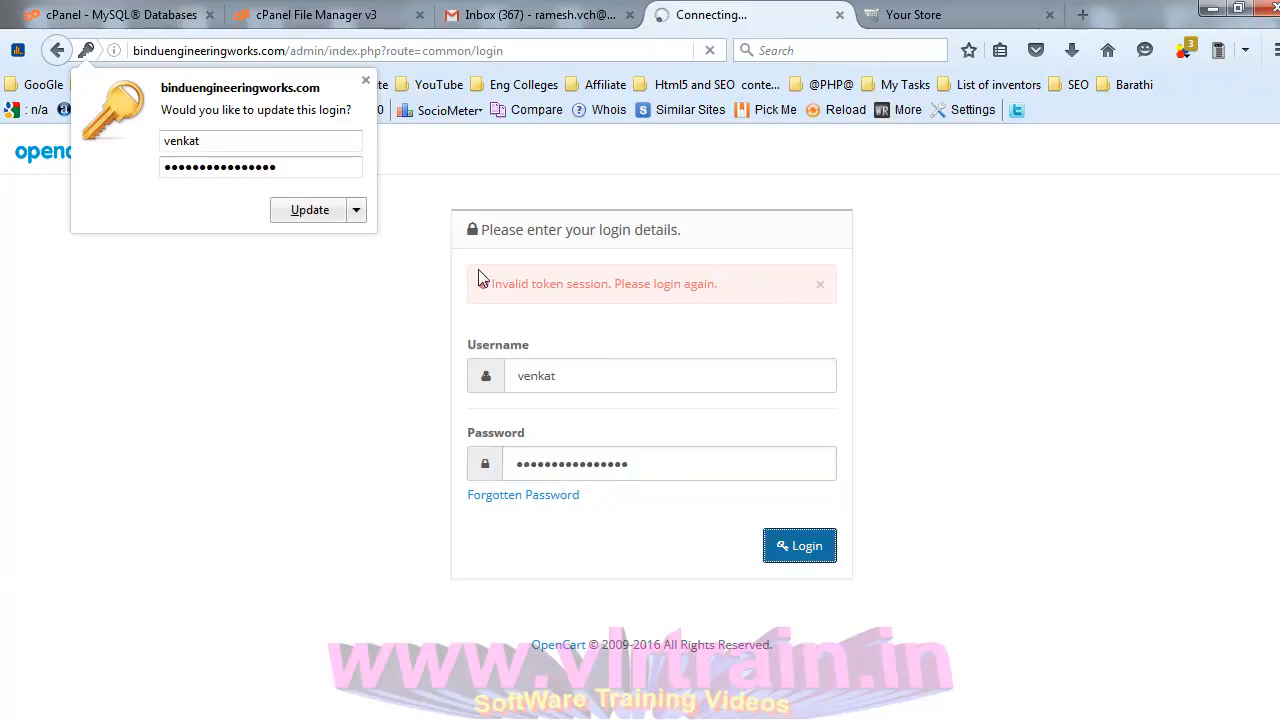
click(290, 214)
drag(688, 466, 494, 479)
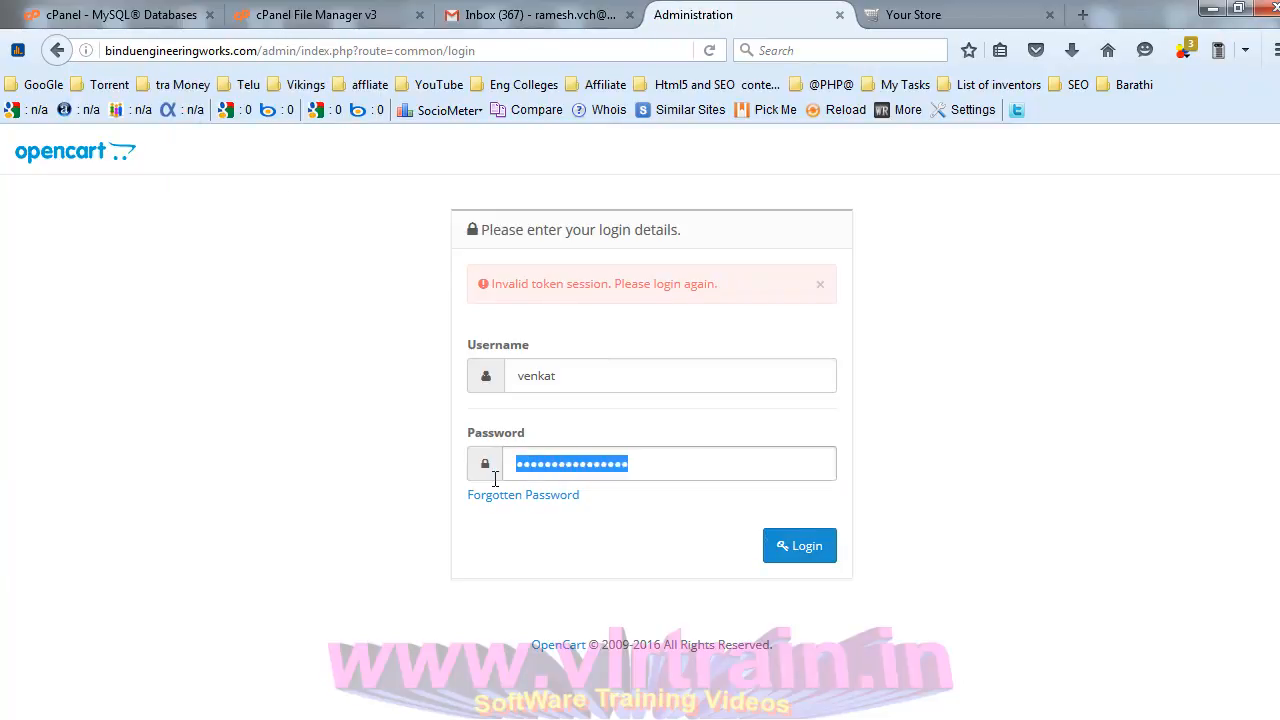
text(v)
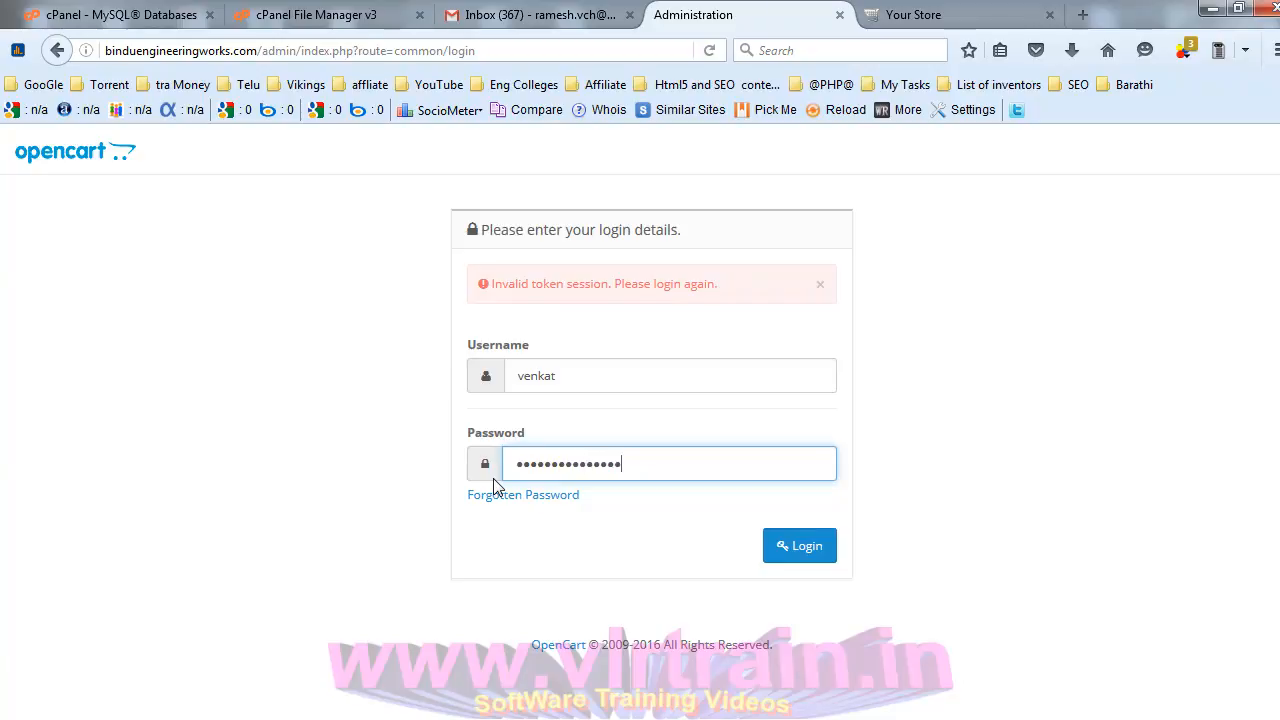
click(812, 548)
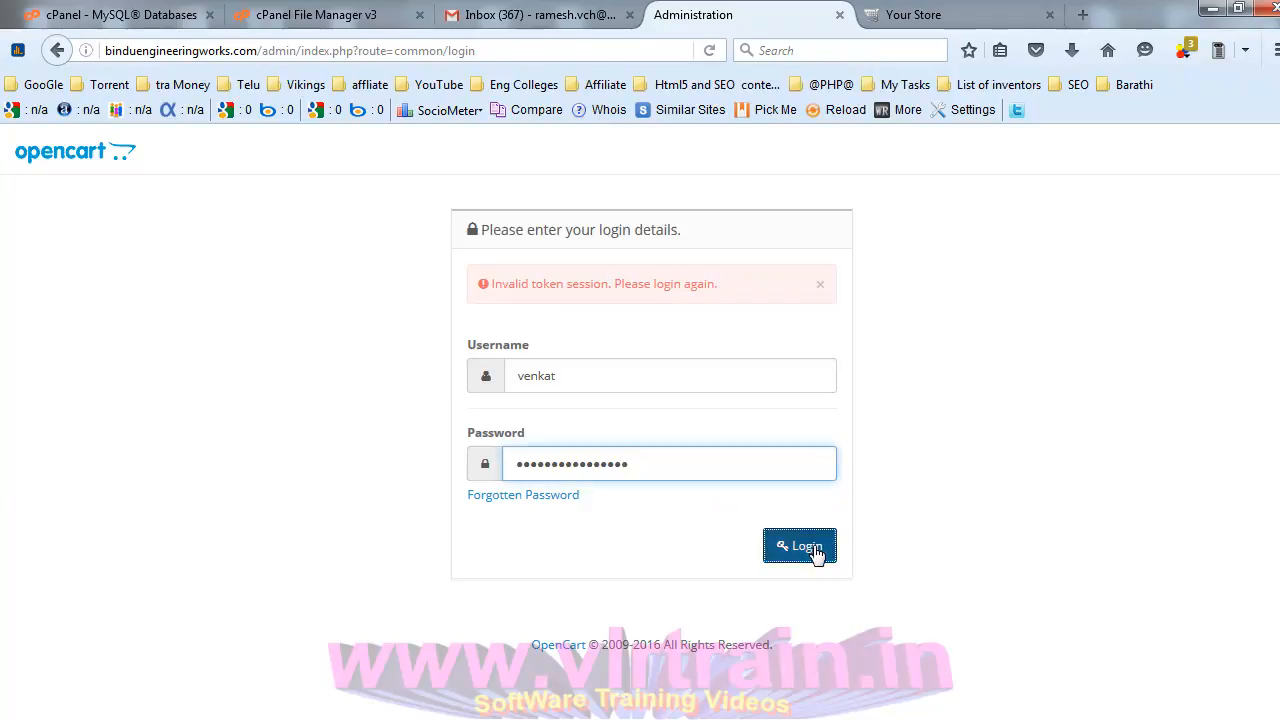
click(290, 211)
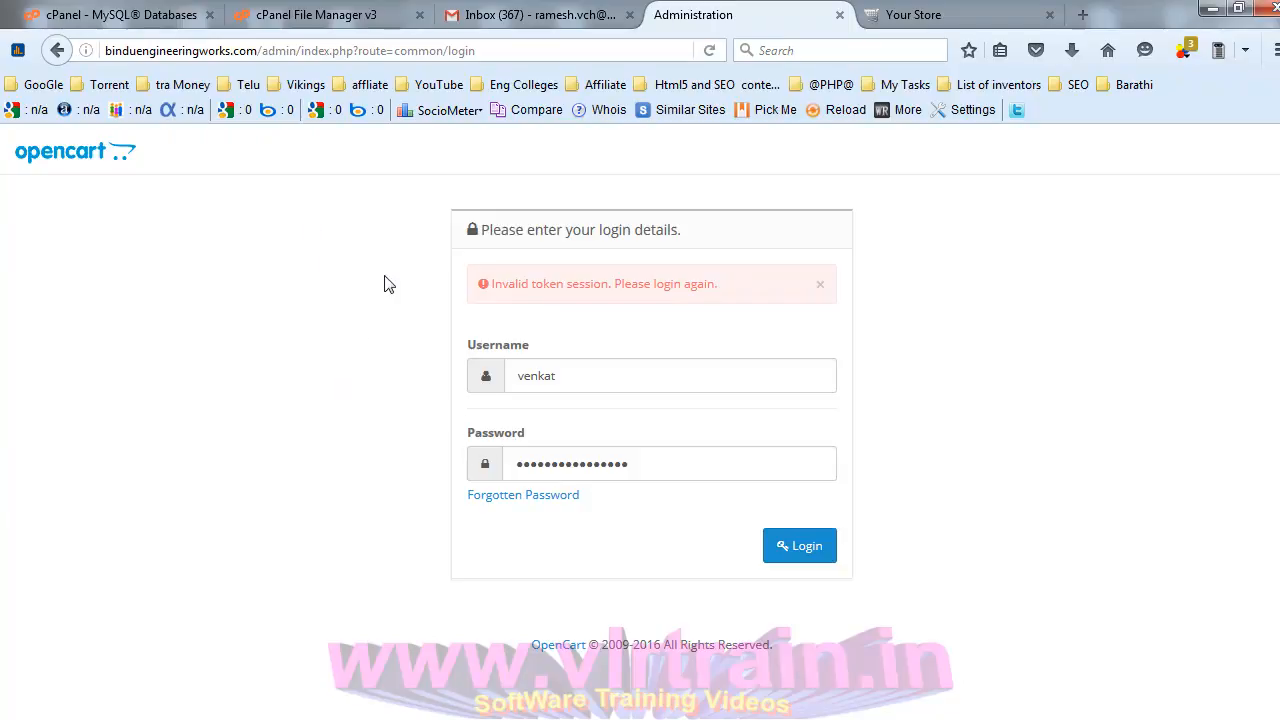
- Request a Forgotten Password reset for the saved admin e-mail address, then switch to the Gmail tab
click(531, 495)
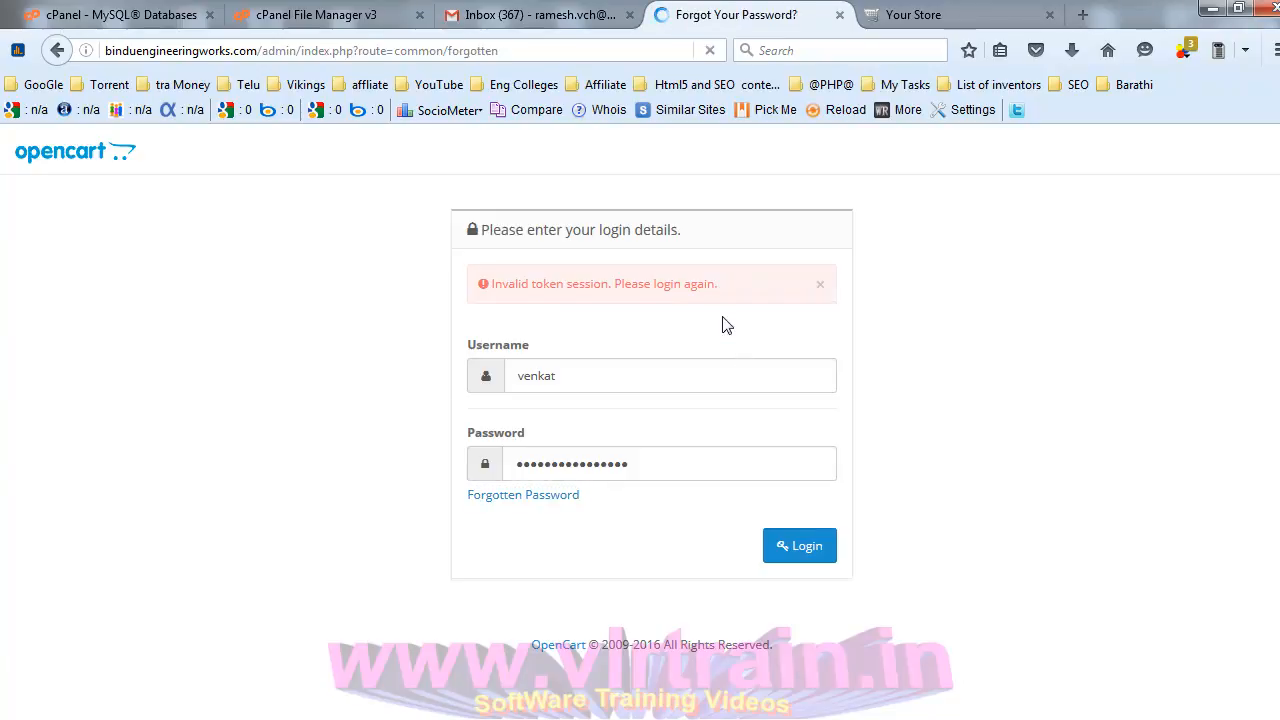
click(589, 323)
click(589, 323)
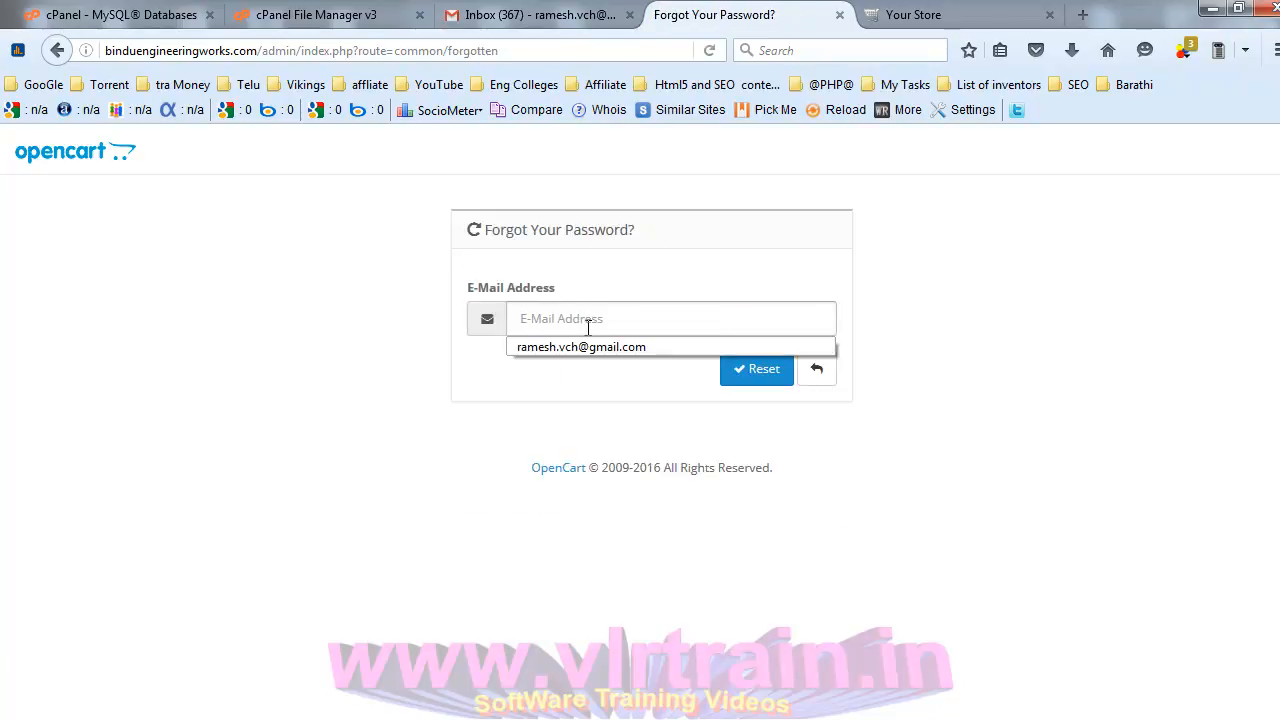
click(580, 344)
click(757, 372)
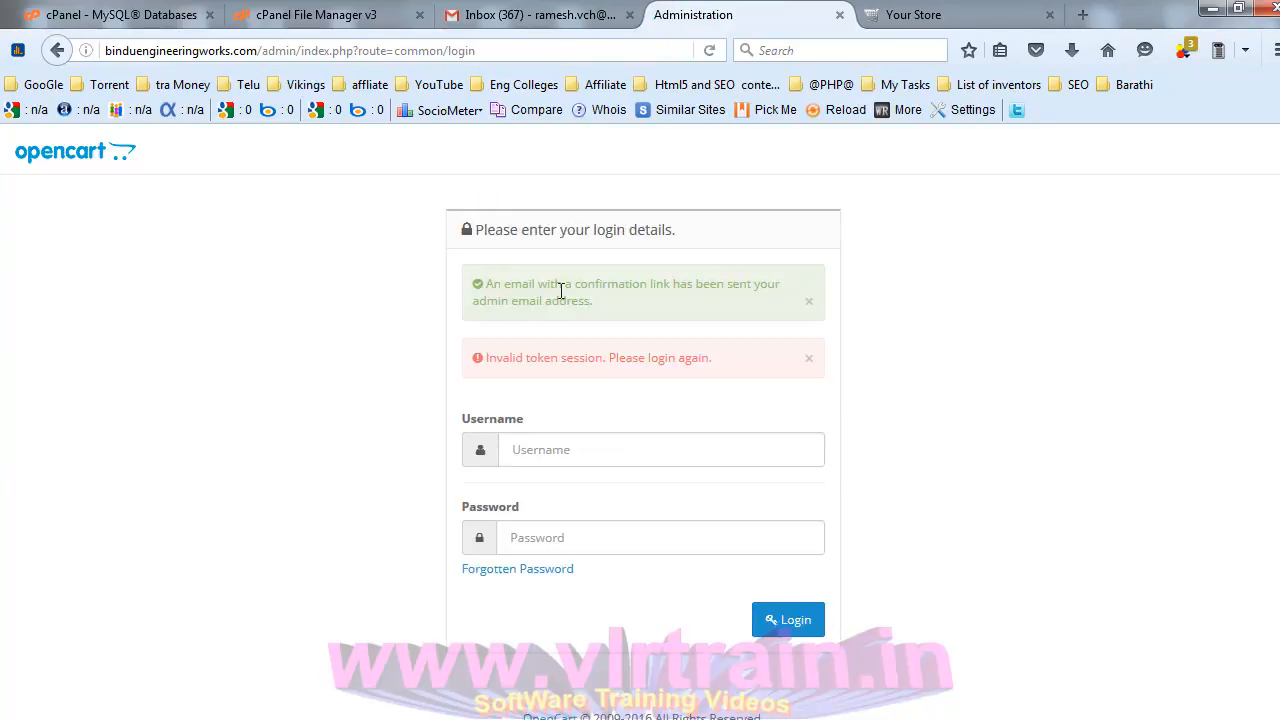
click(558, 24)
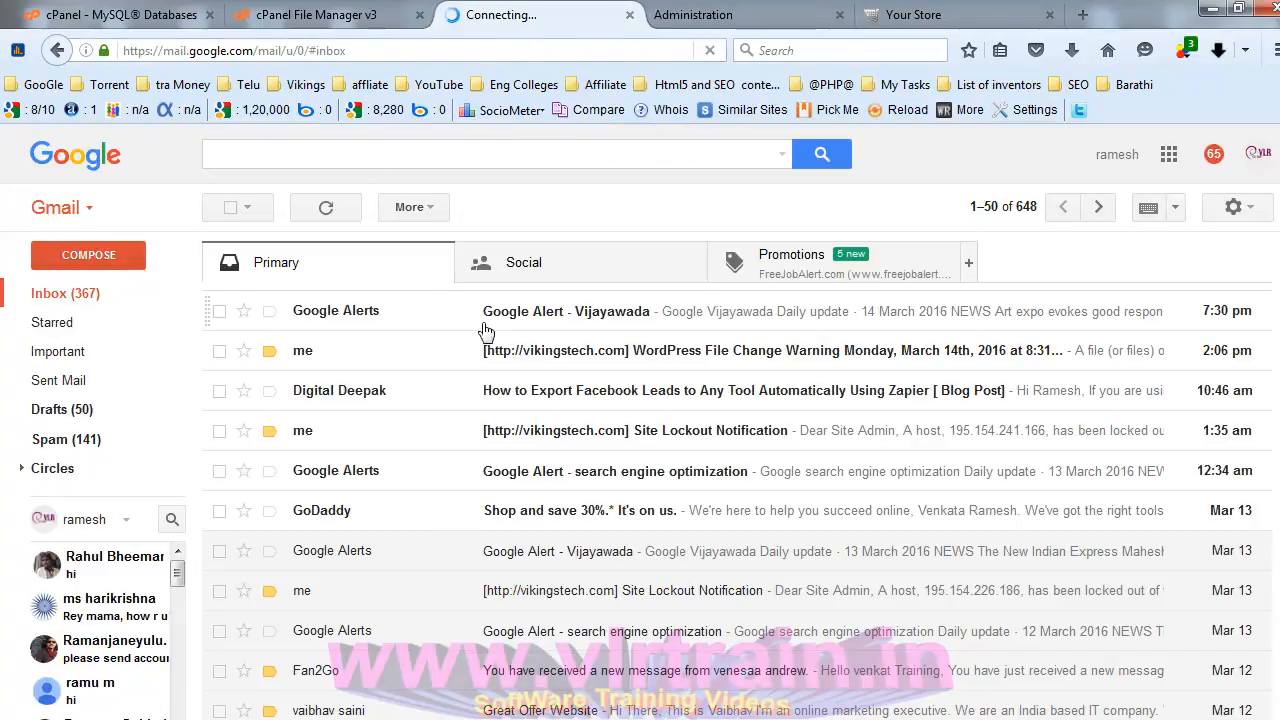
- Search Spam, the refreshed Inbox, Promotions, Social and Primary for the reset e-mail, then return to the admin login
click(88, 293)
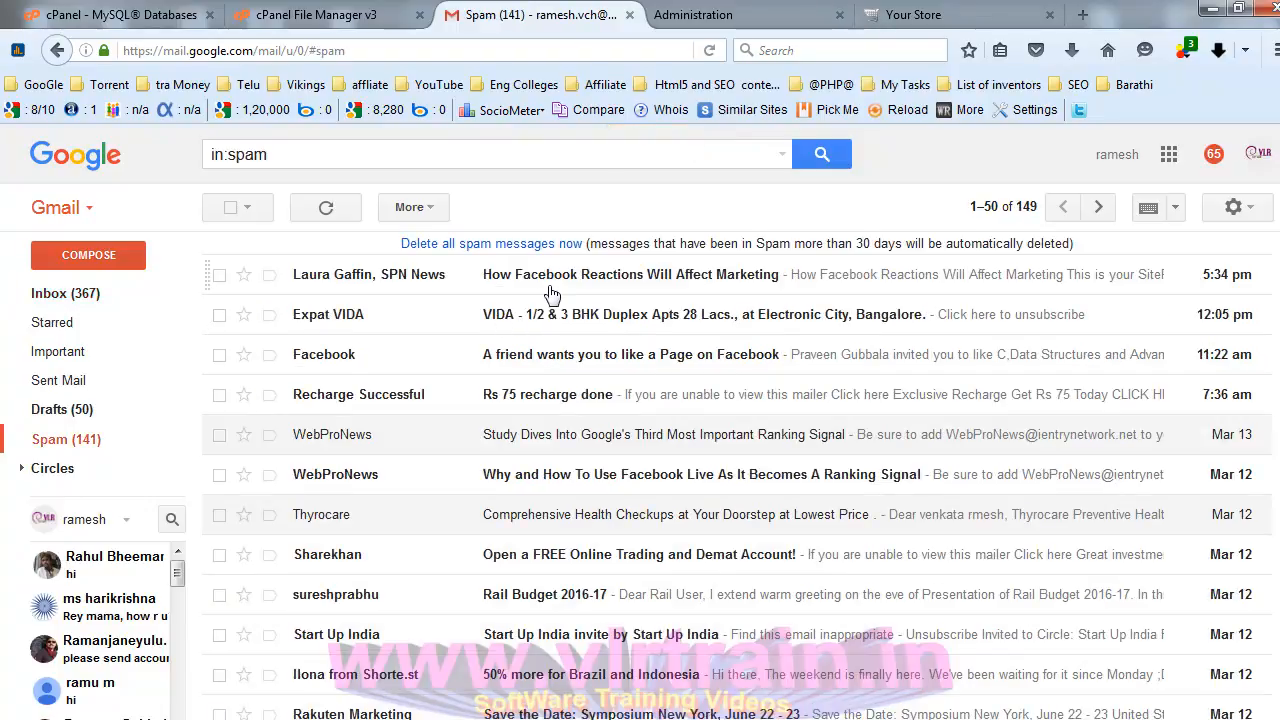
click(80, 296)
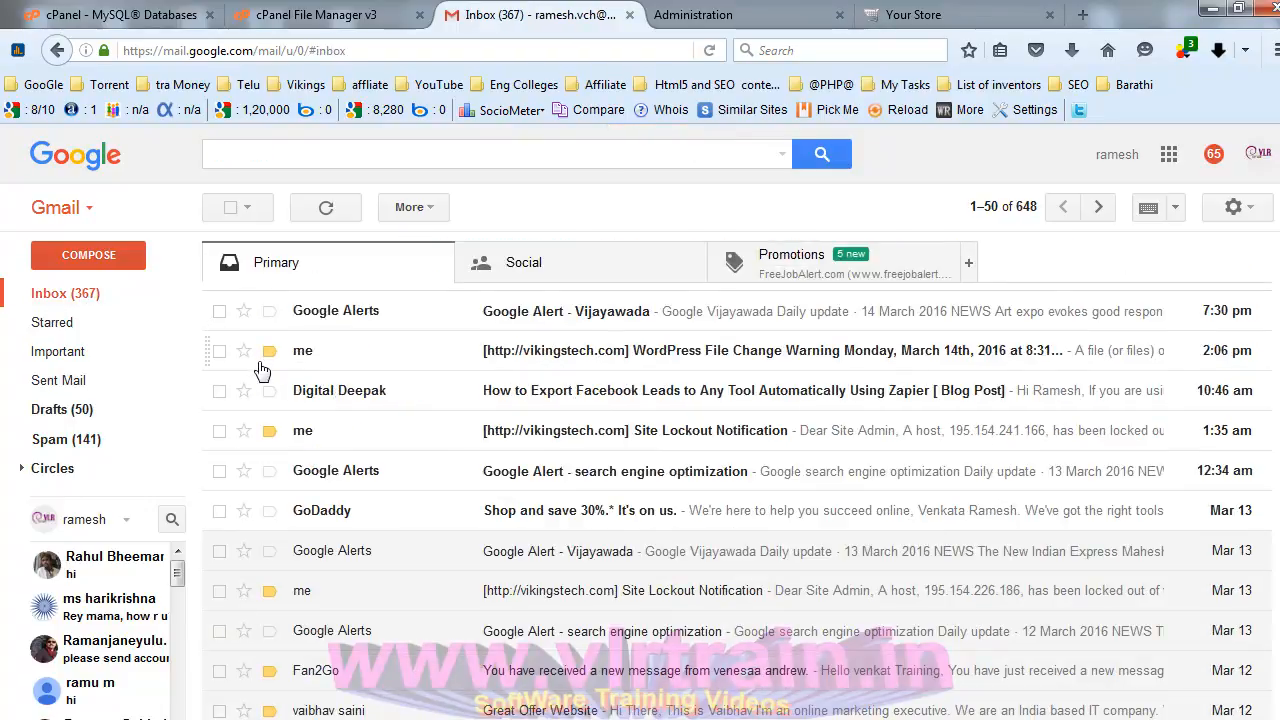
key(F5)
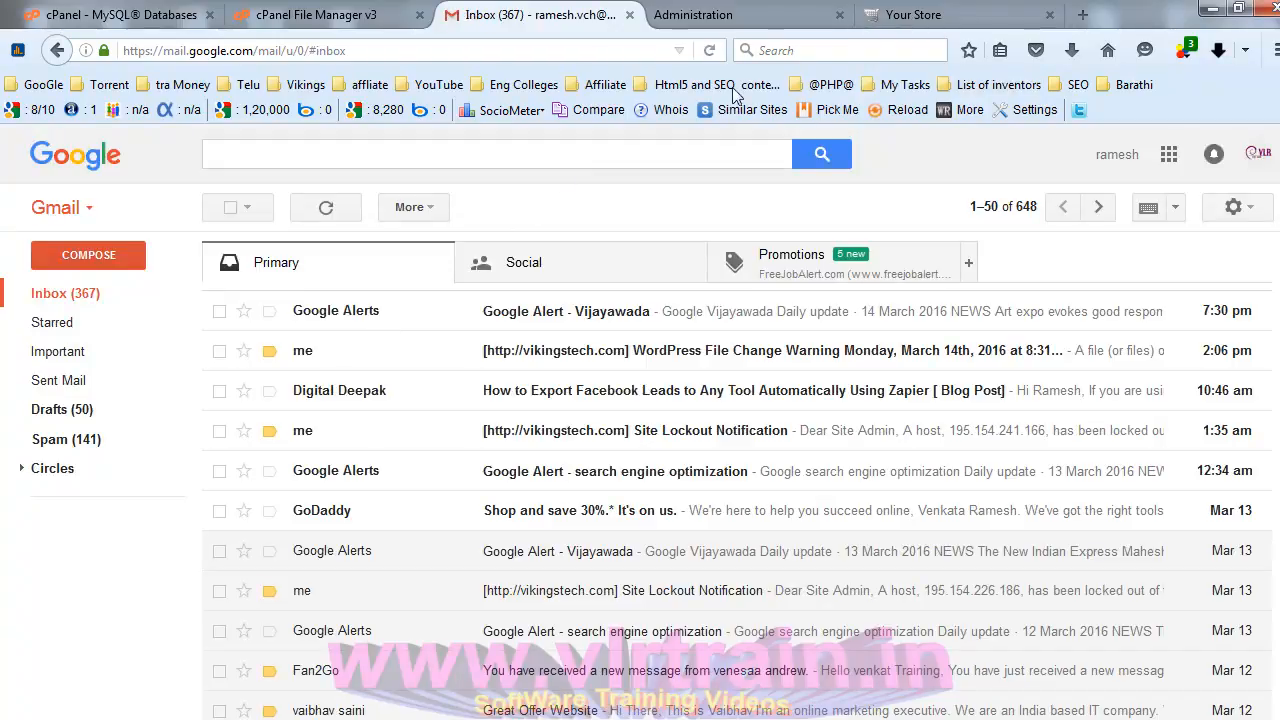
click(800, 284)
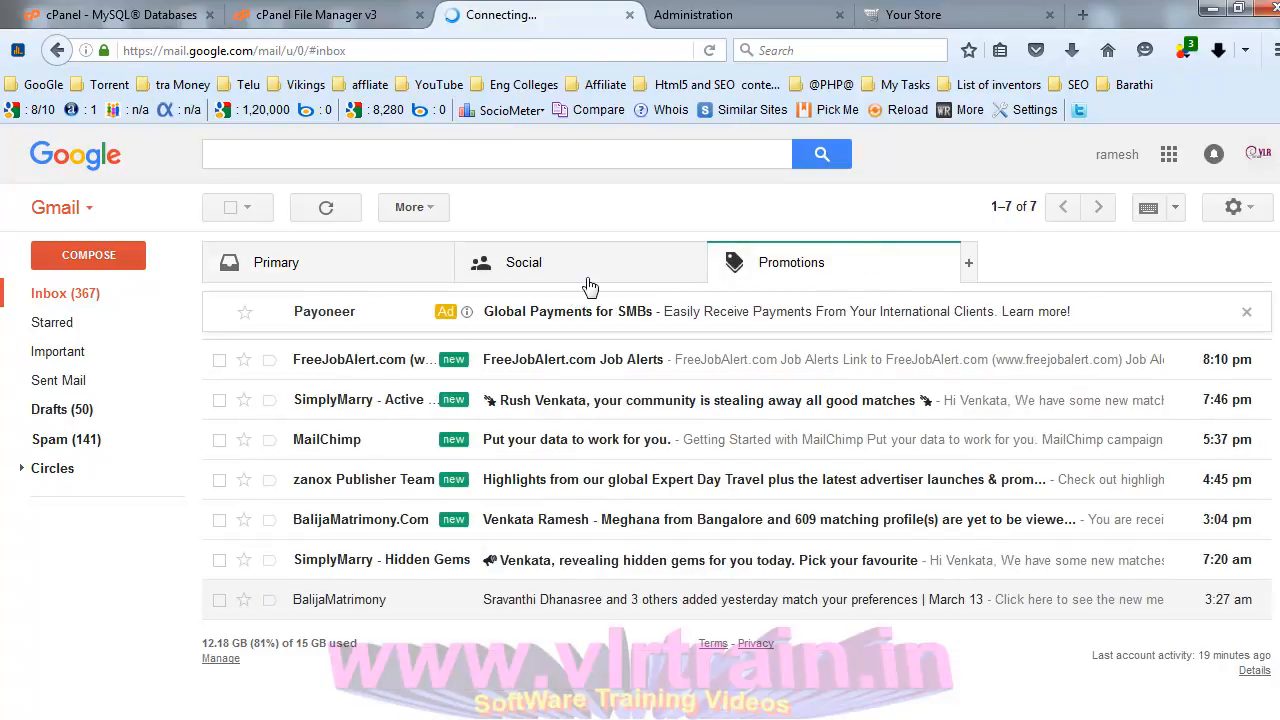
click(551, 286)
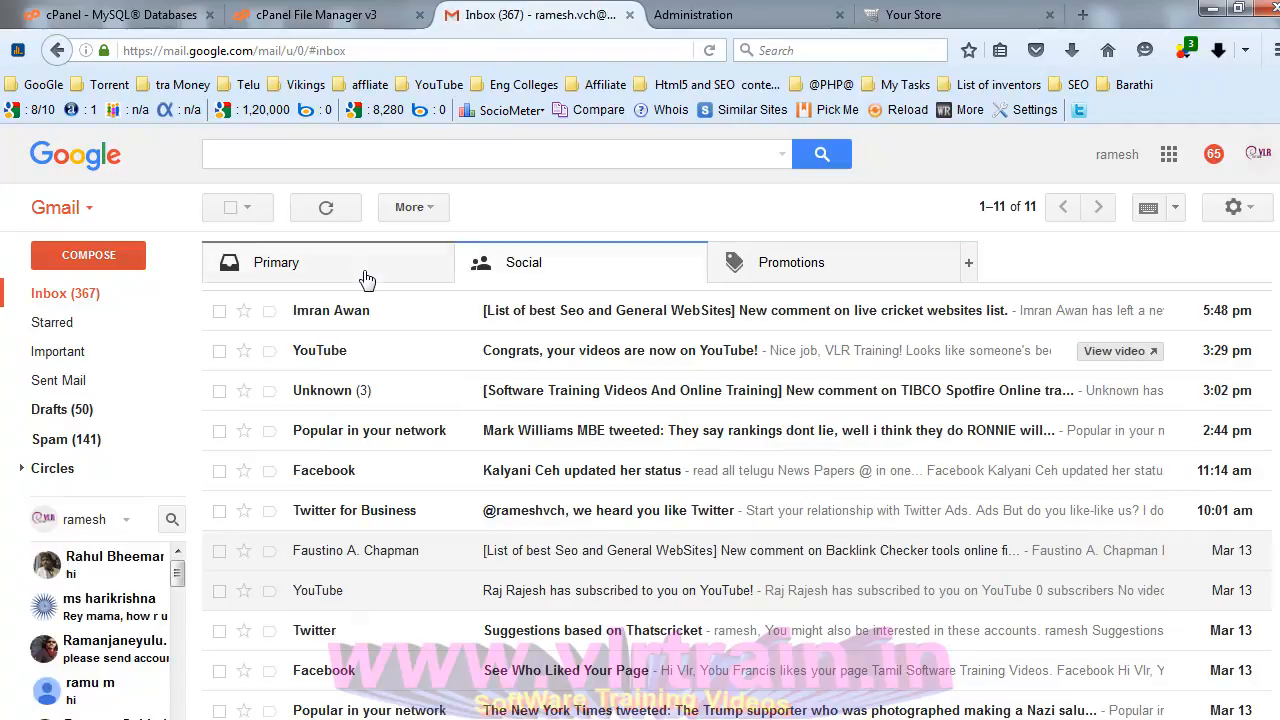
click(367, 279)
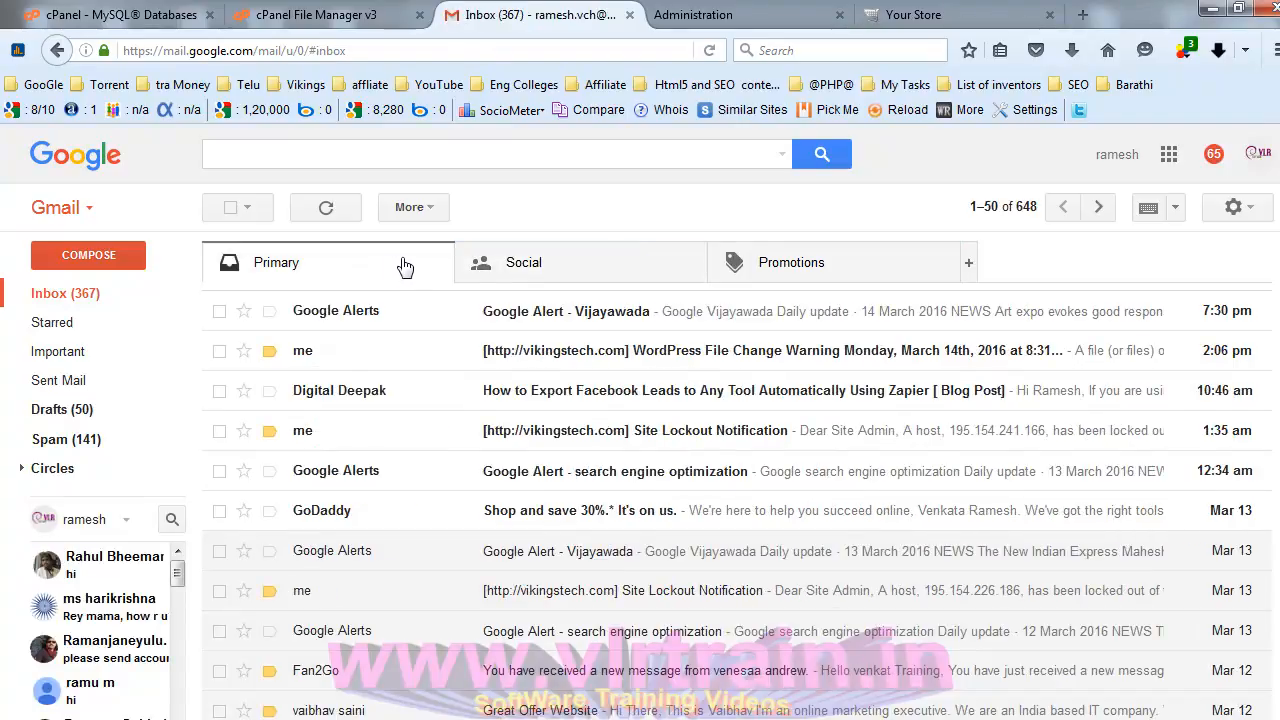
click(80, 441)
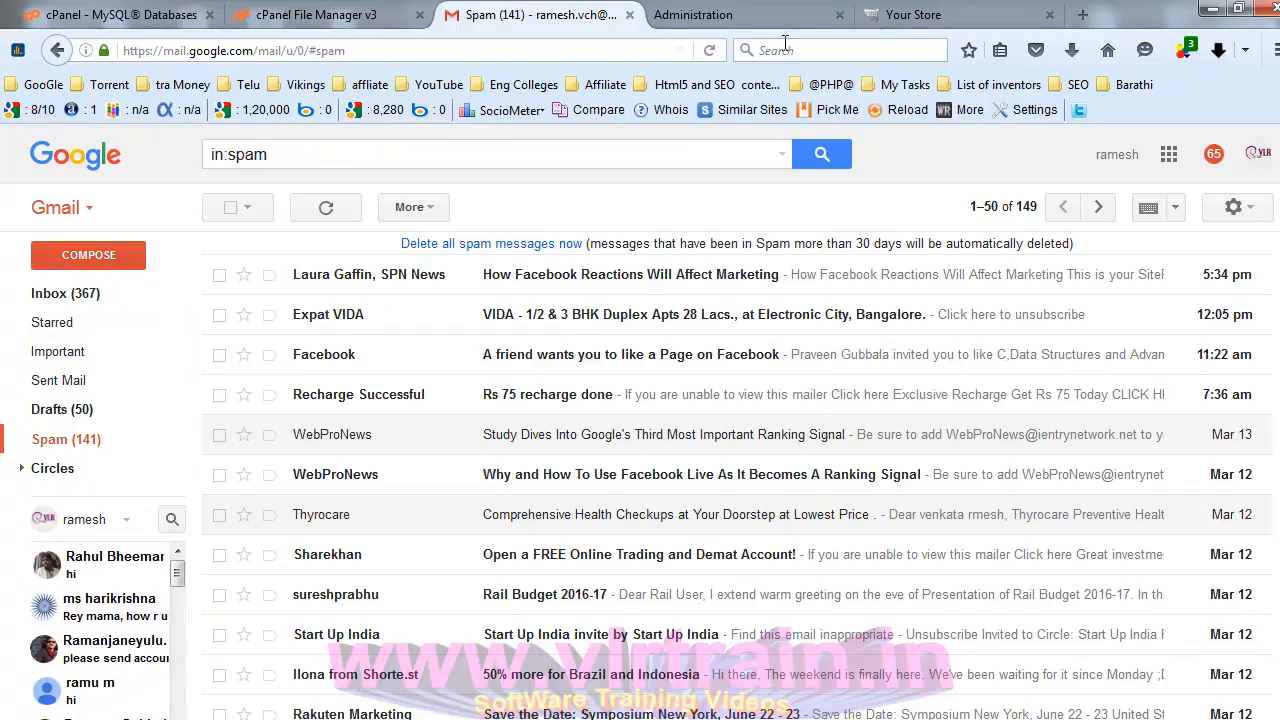
click(760, 18)
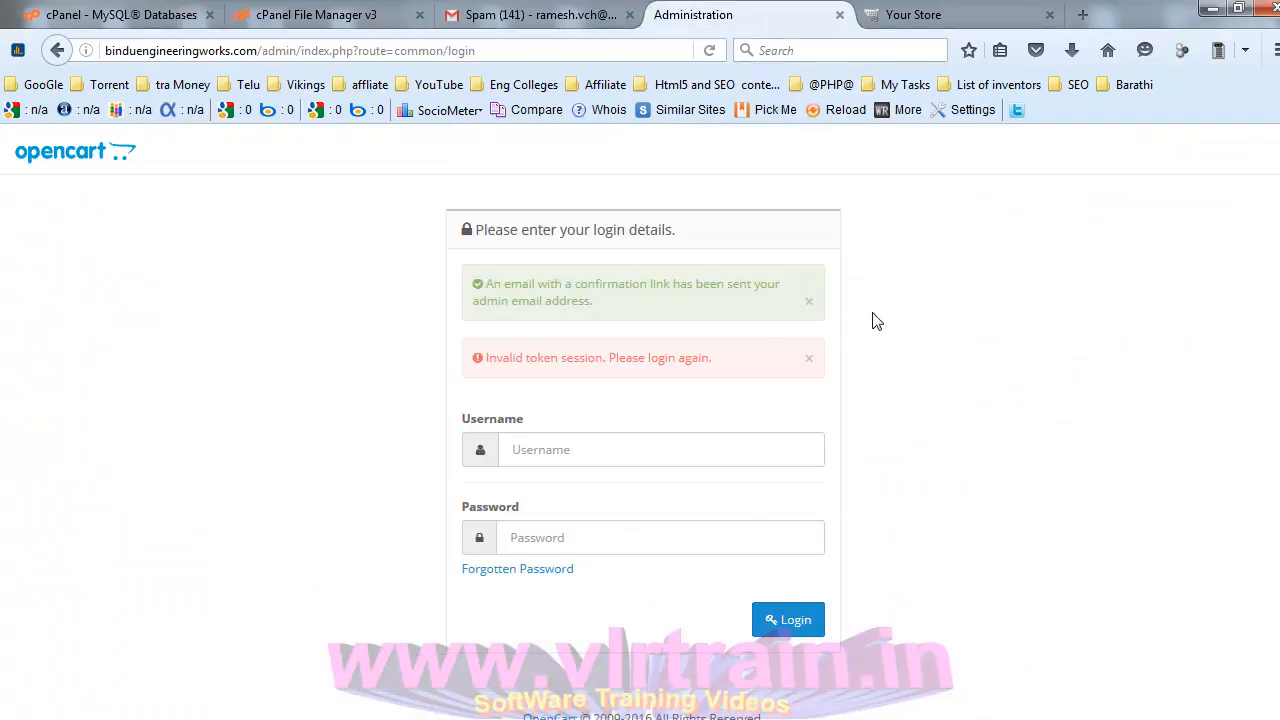